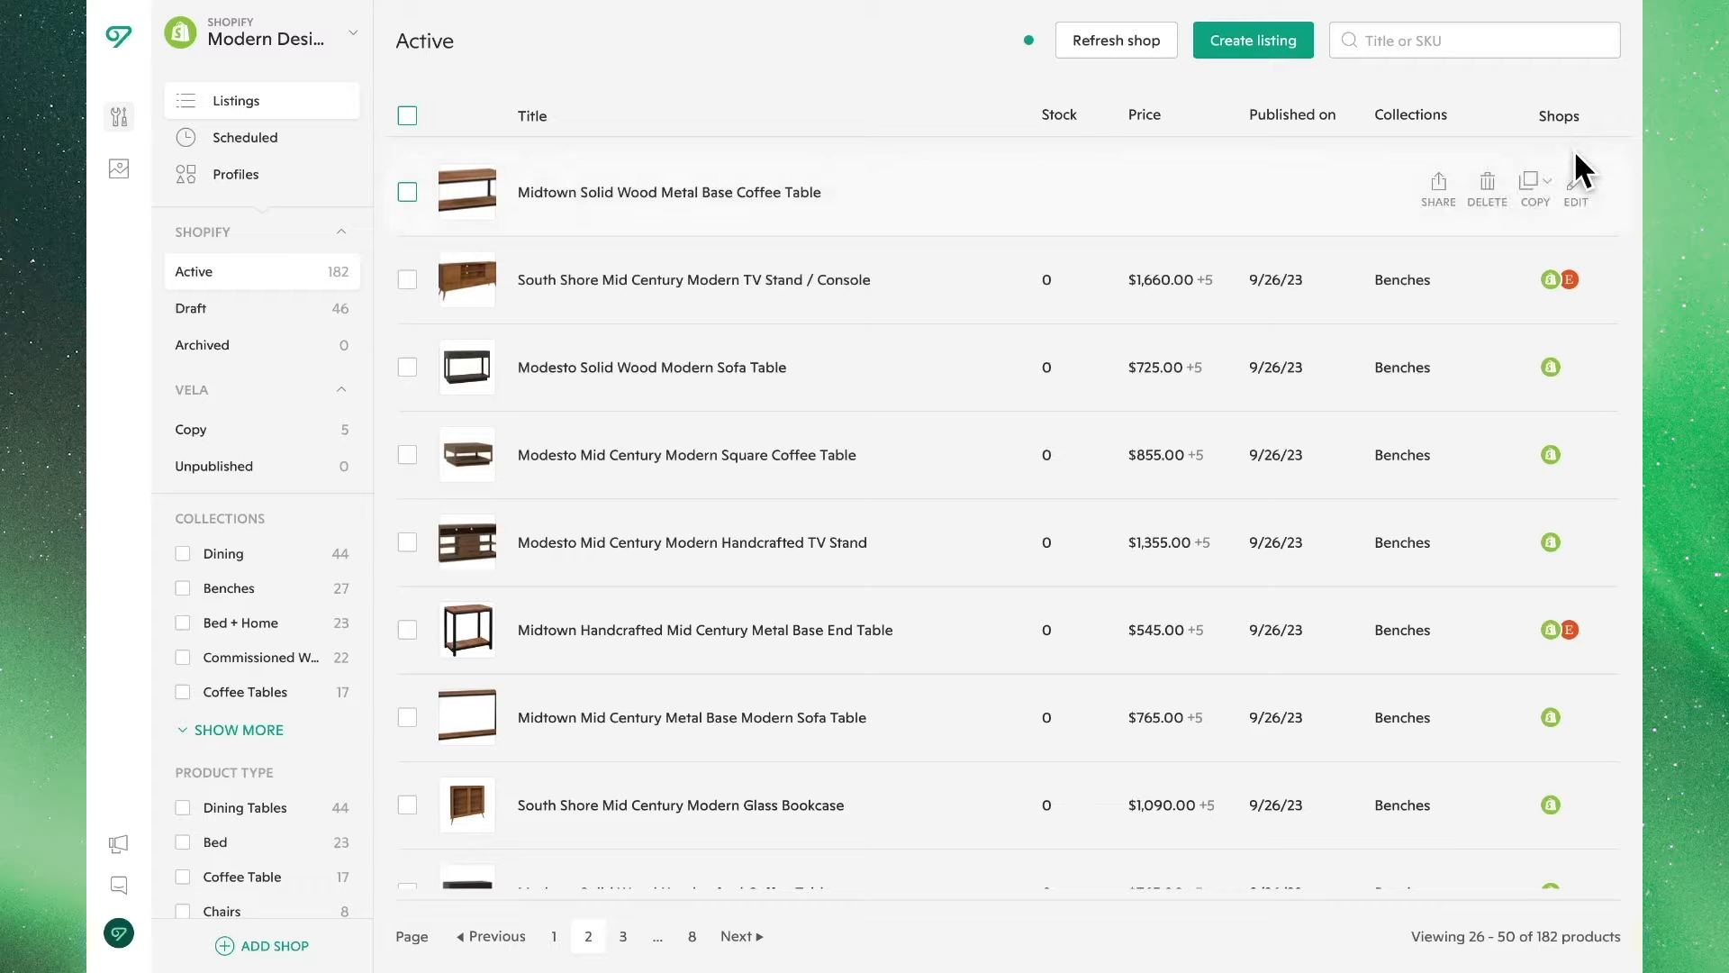
Copy the Midtown Solid Wood Metal Base Coffee Table listing to the Artist Apparel shop
click(1543, 179)
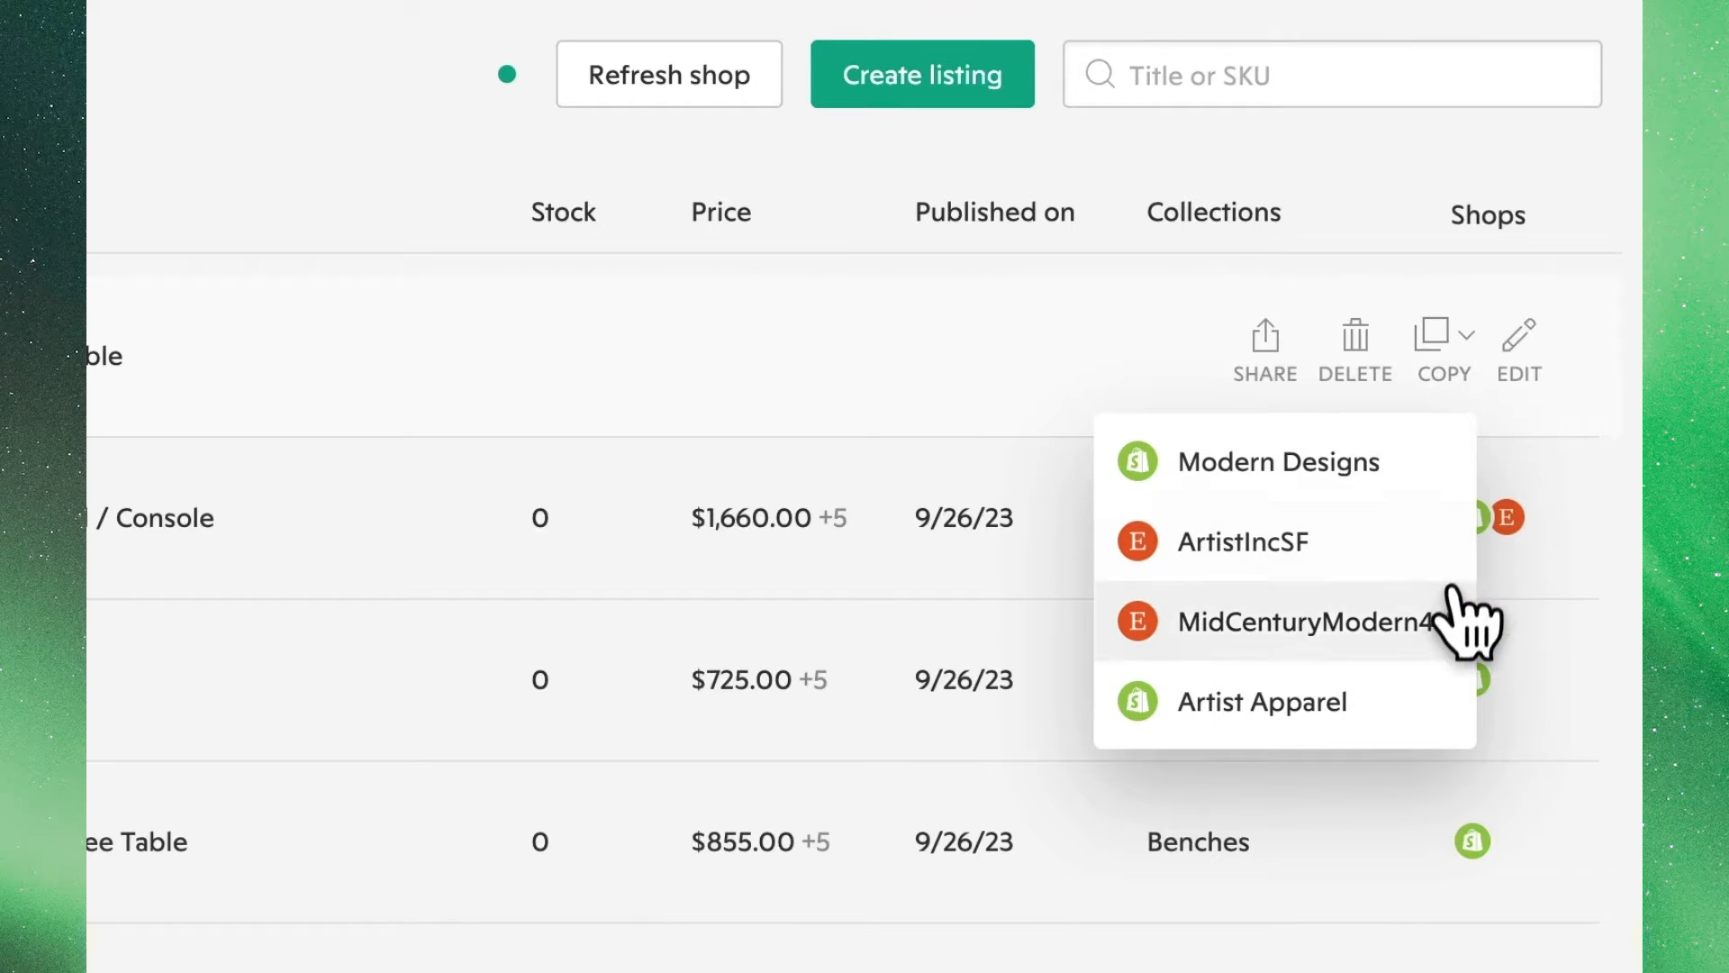
click(1444, 720)
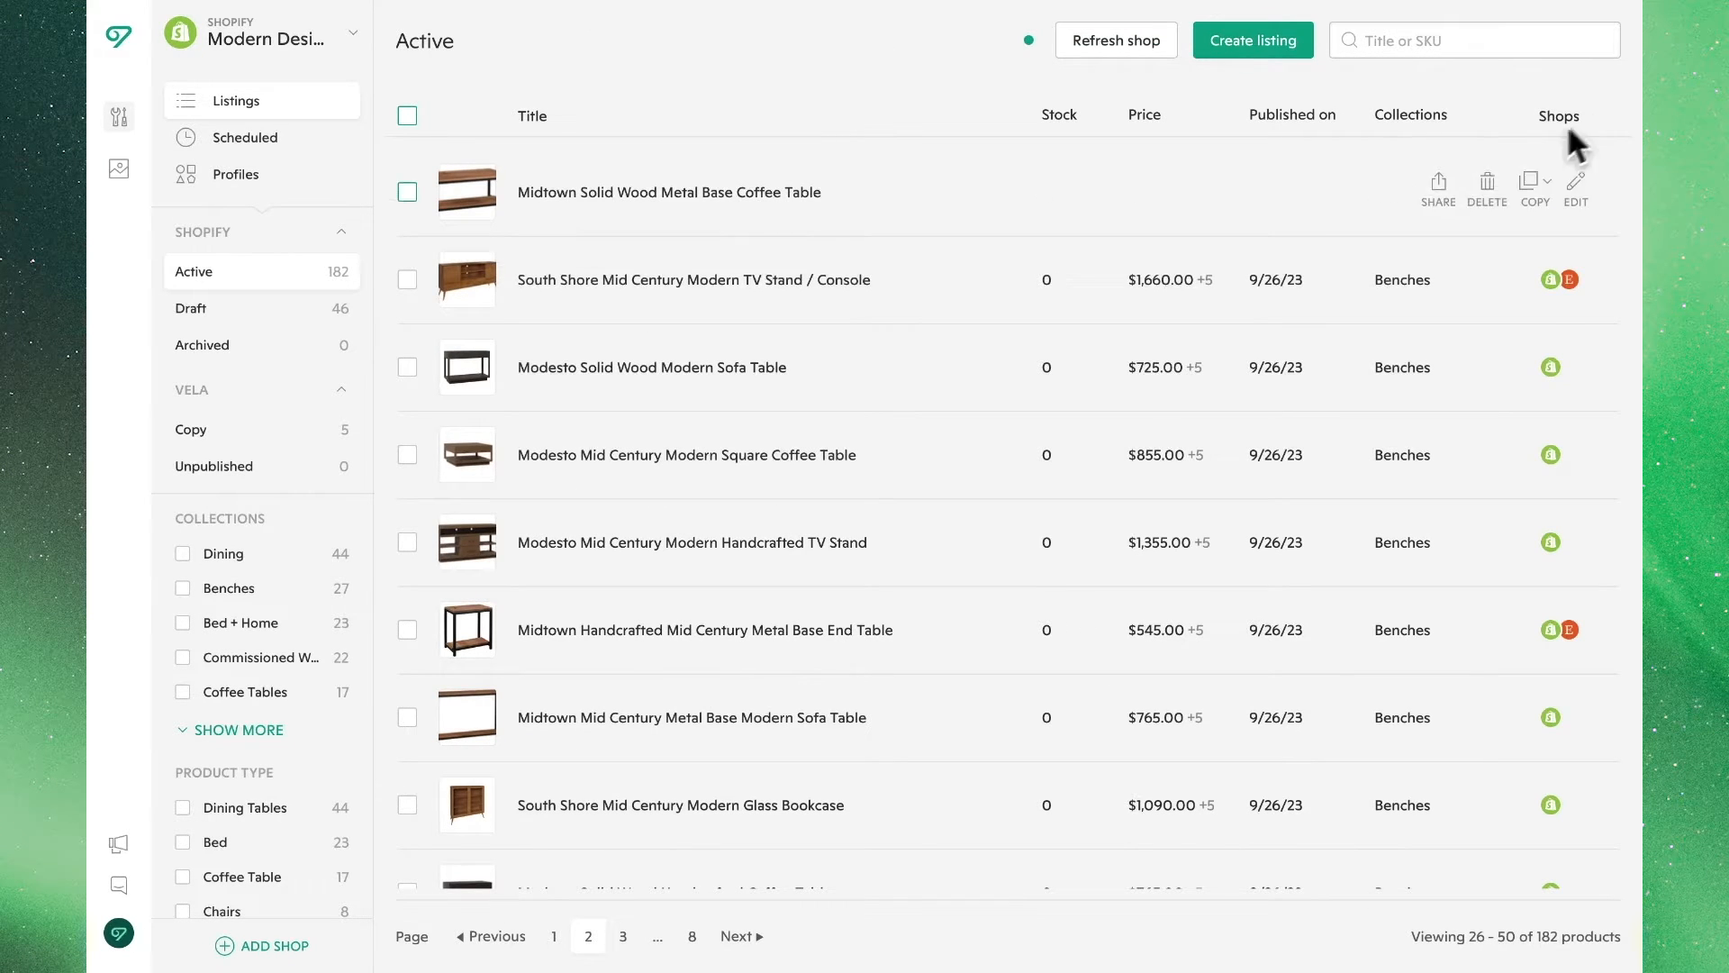
Copy the three Modesto listings, the Midtown Metal Base Modern Sofa Table and the South Shore Glass Bookcase to the Artist Apparel shop together
click(408, 367)
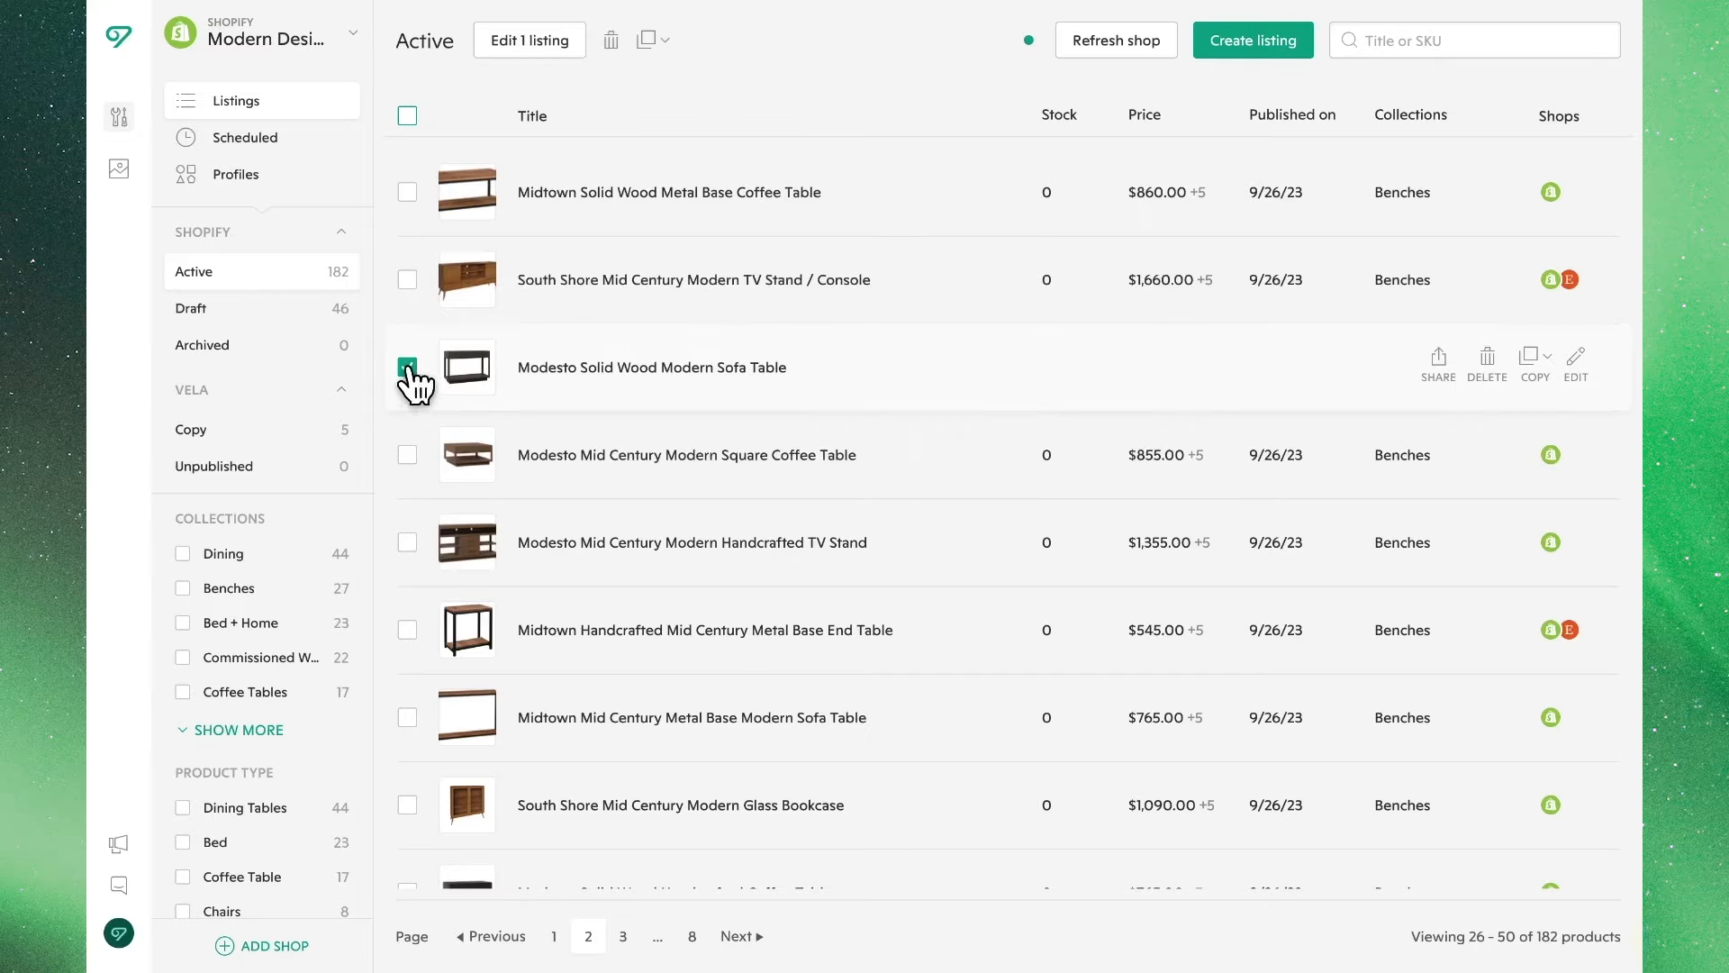
click(407, 454)
click(407, 541)
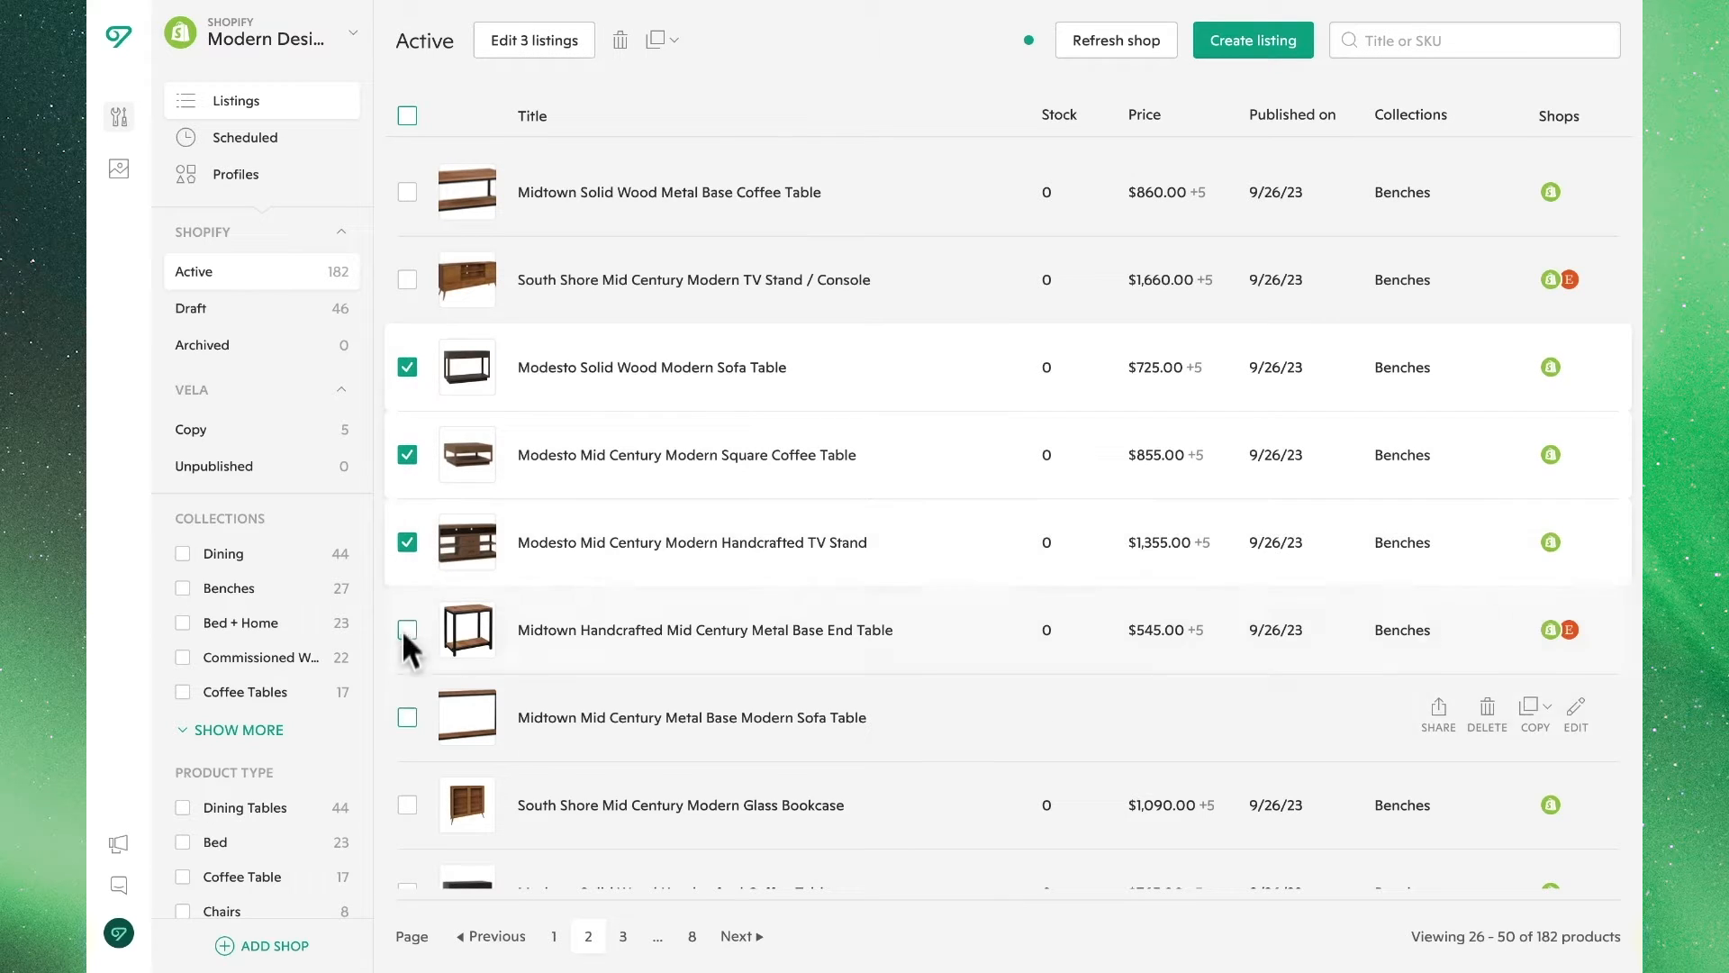
click(407, 717)
click(407, 805)
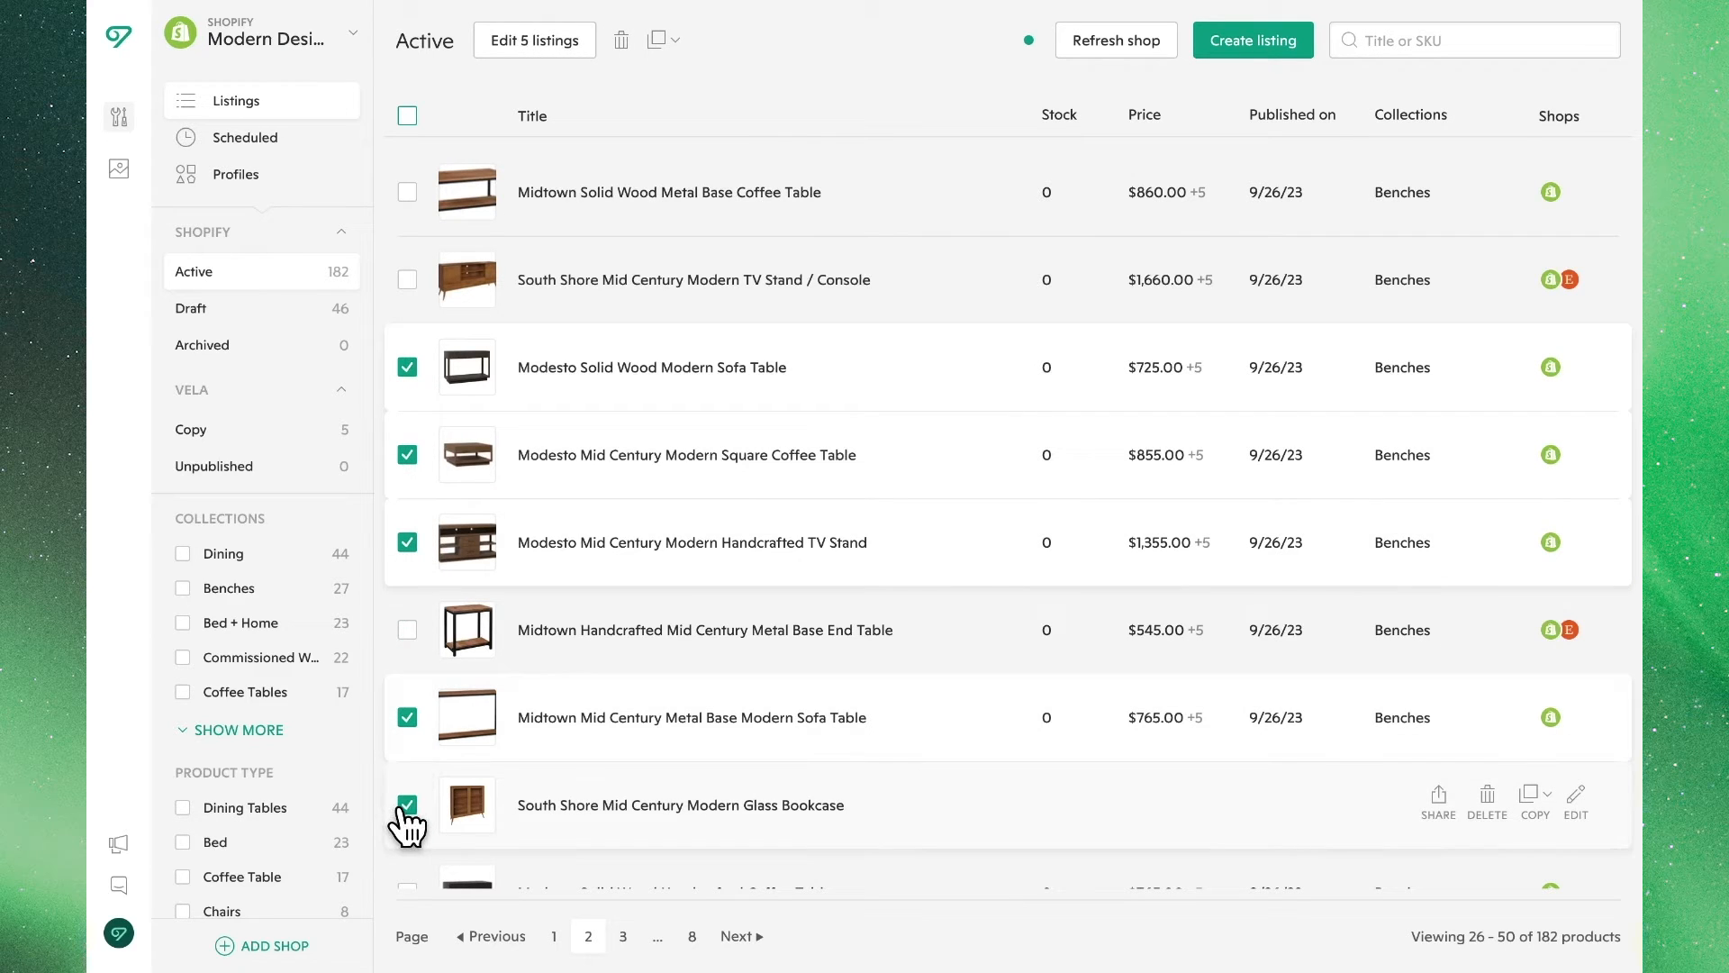
click(674, 51)
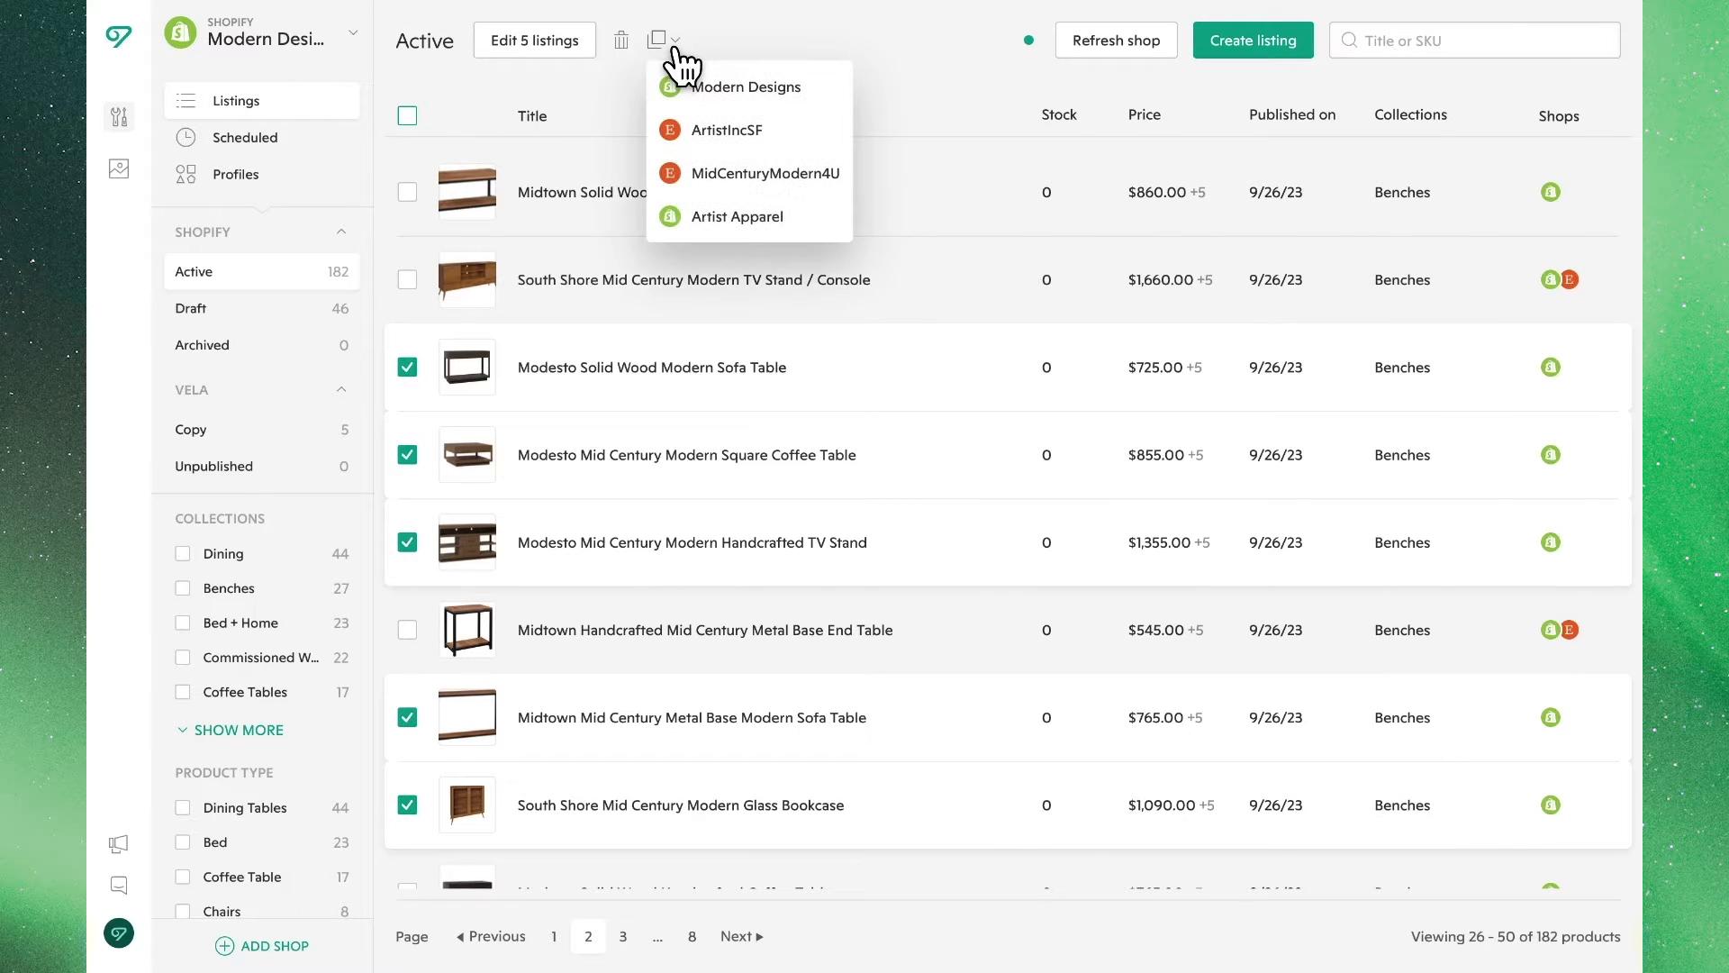
click(822, 225)
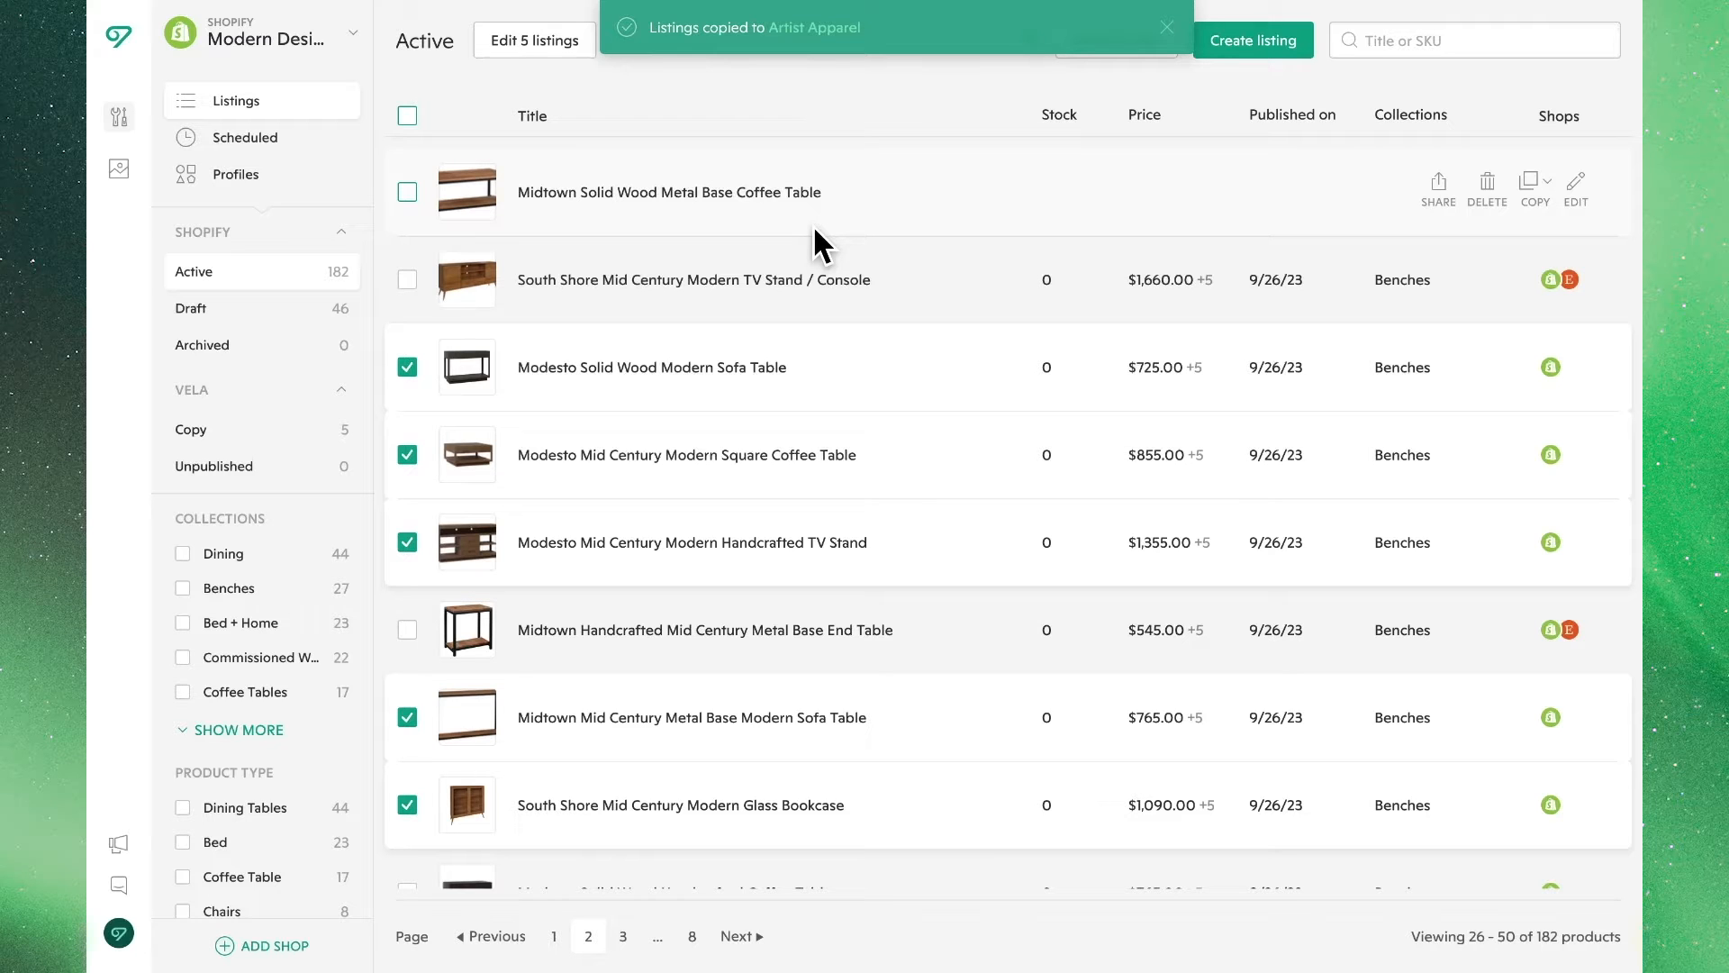
Open the copied Modesto Solid Wood Modern Sofa Table in the Artist Apparel shop and upload Reviews.png to its photos
click(837, 31)
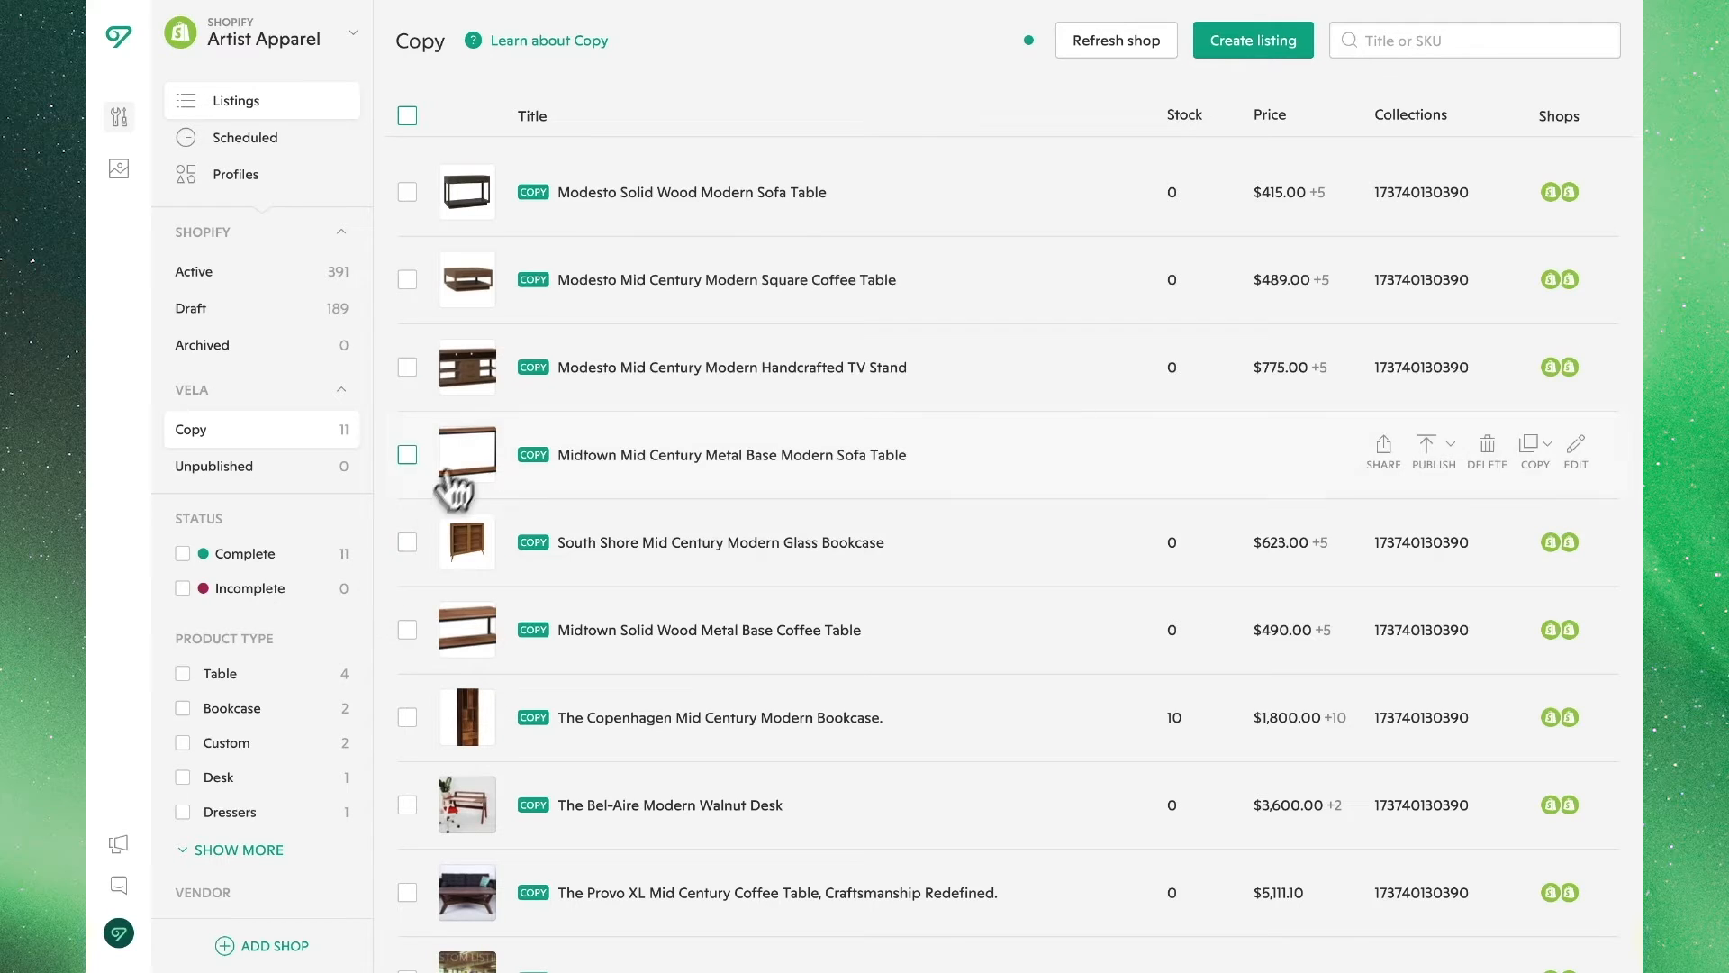
click(655, 221)
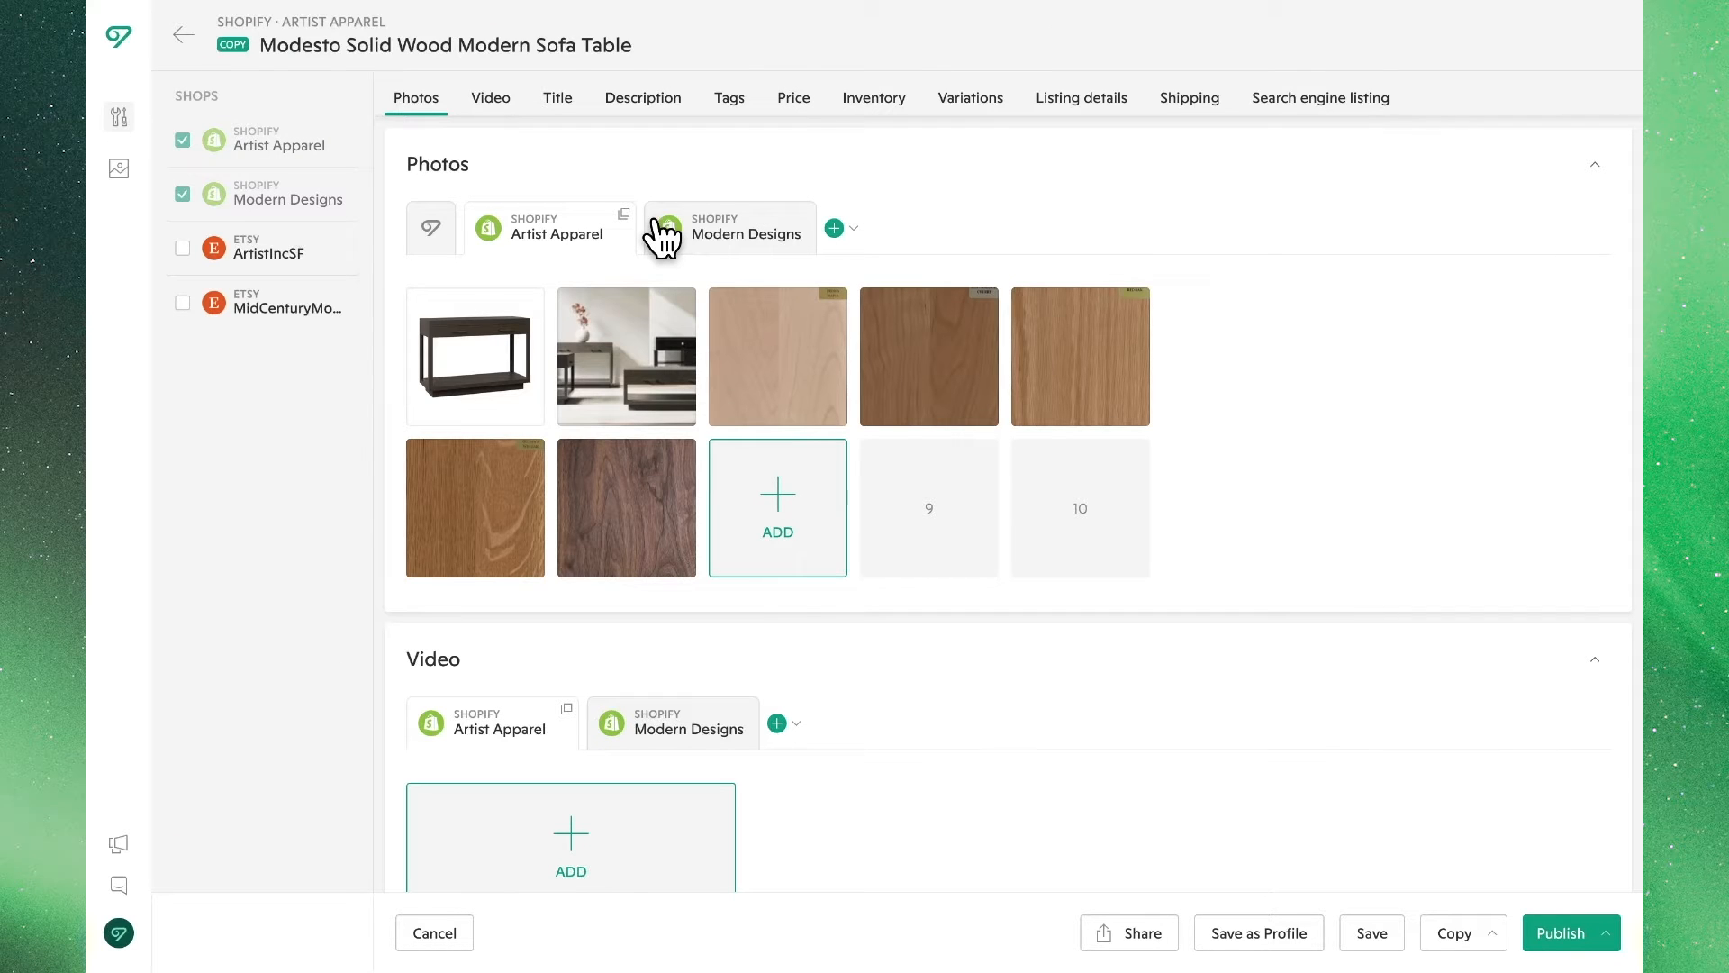
click(780, 491)
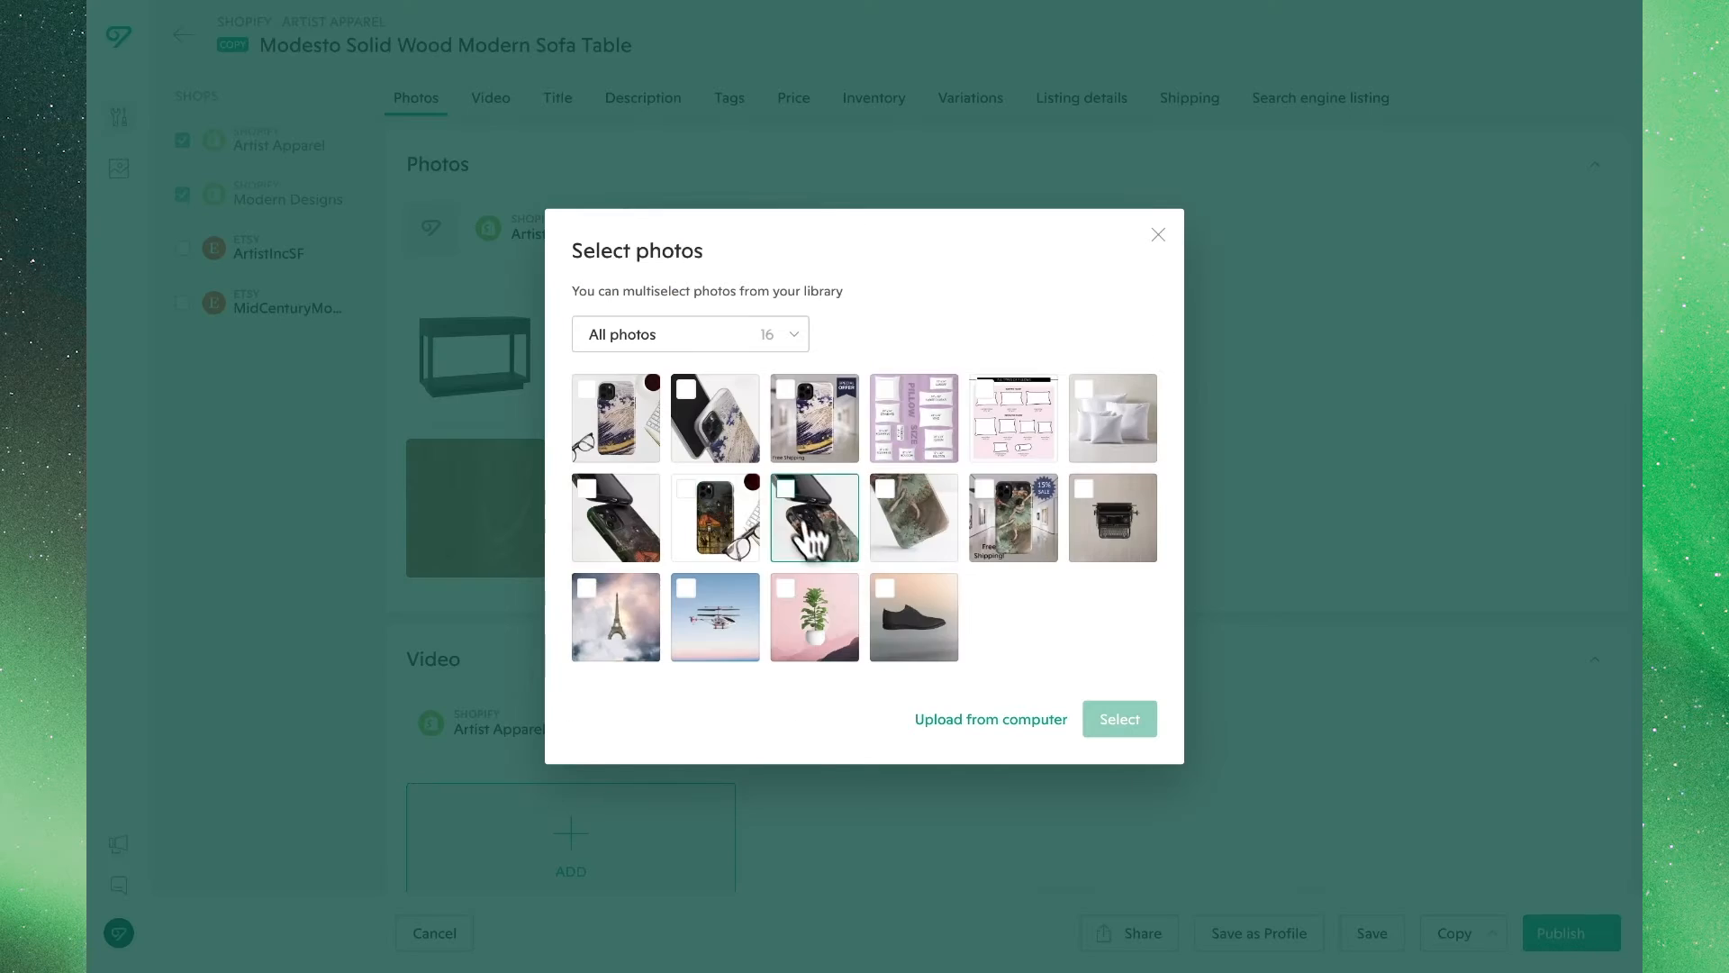
click(961, 721)
click(737, 425)
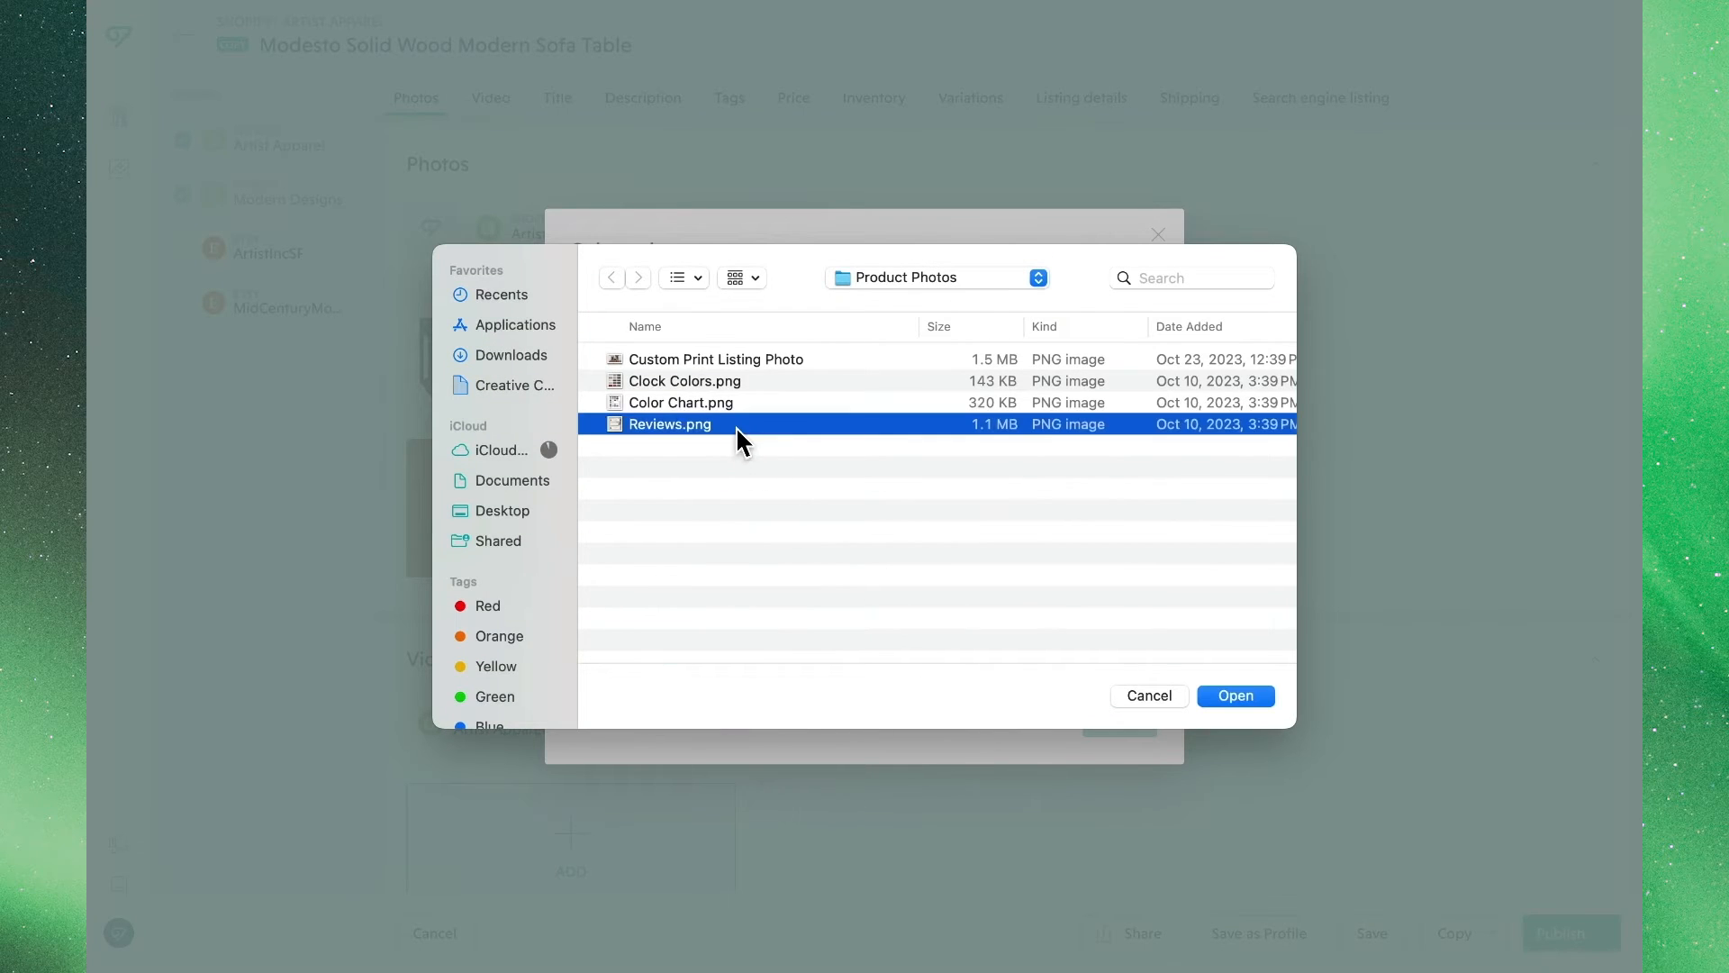
click(1207, 696)
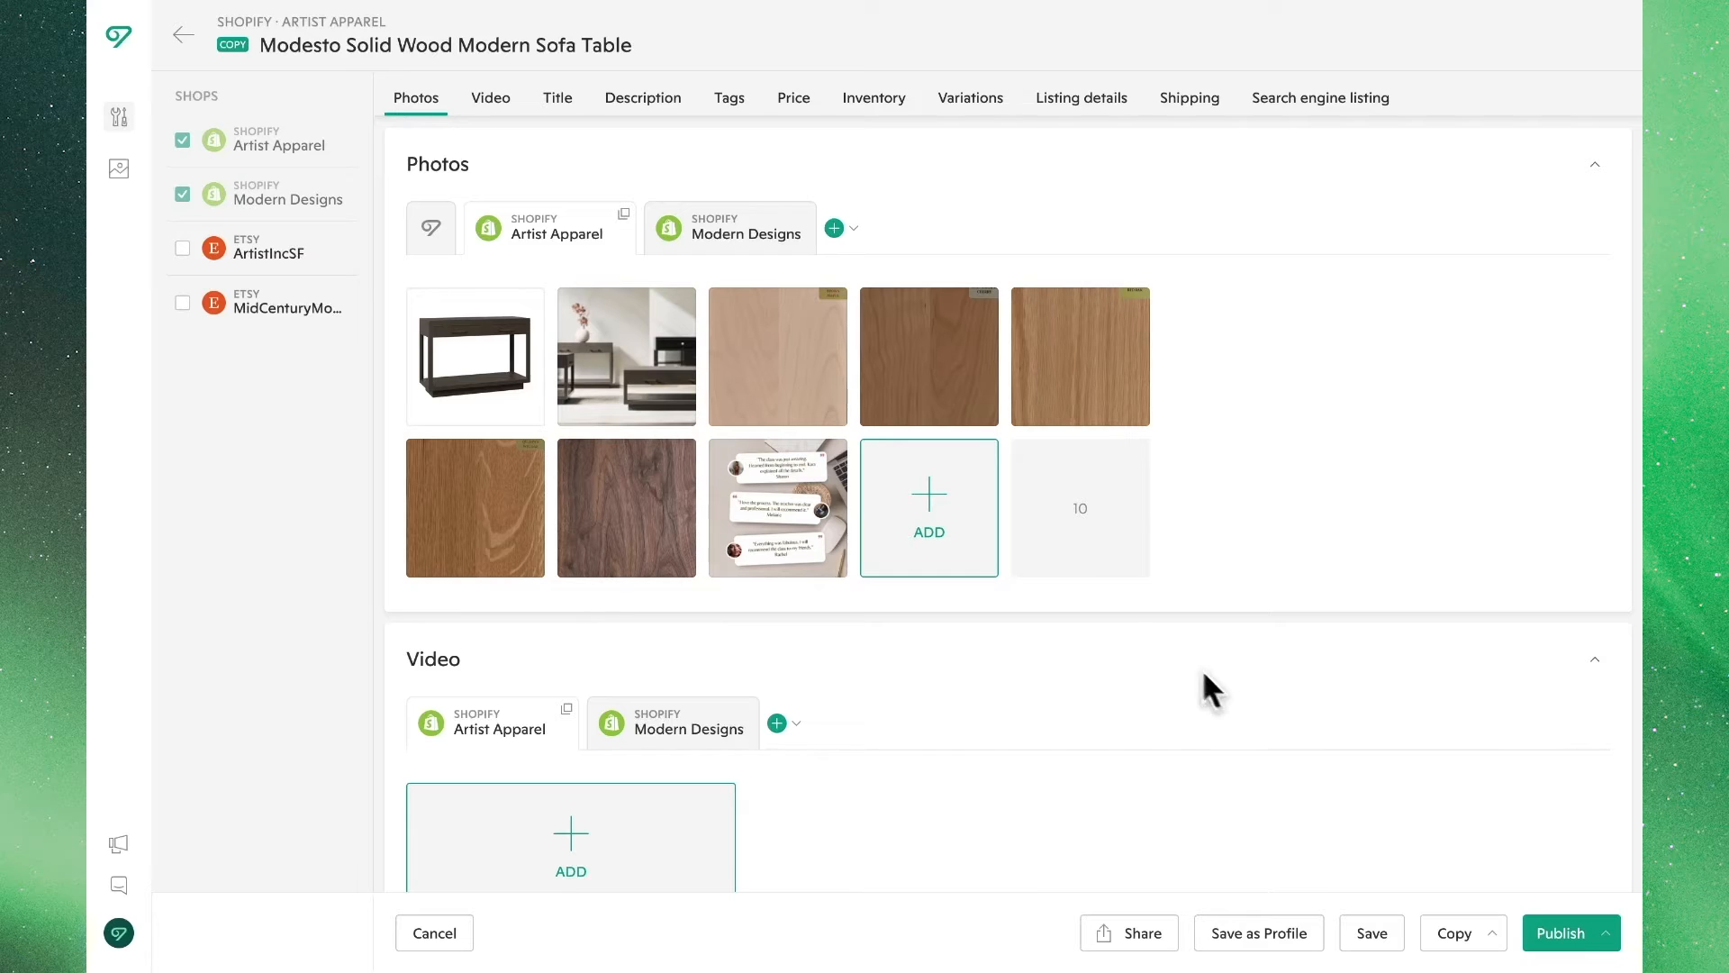
Compare the sofa table's Modern Designs and Artist Apparel photos, and view the options for adding the listing to the second Etsy shop
click(788, 252)
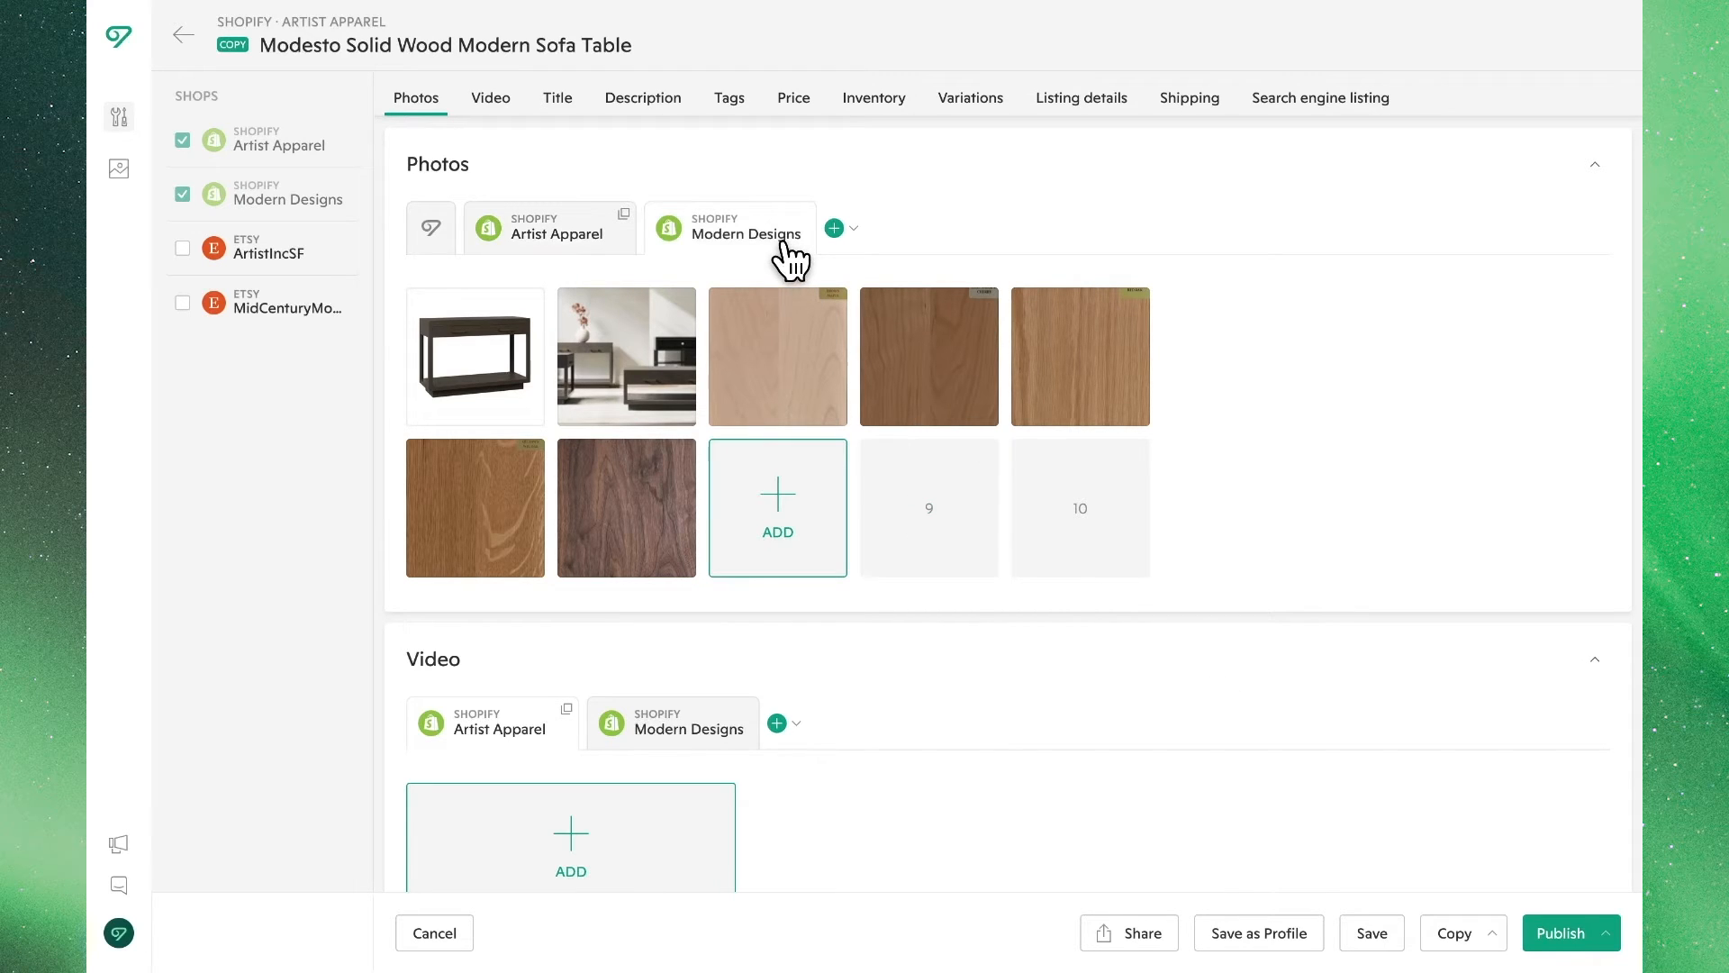
click(605, 245)
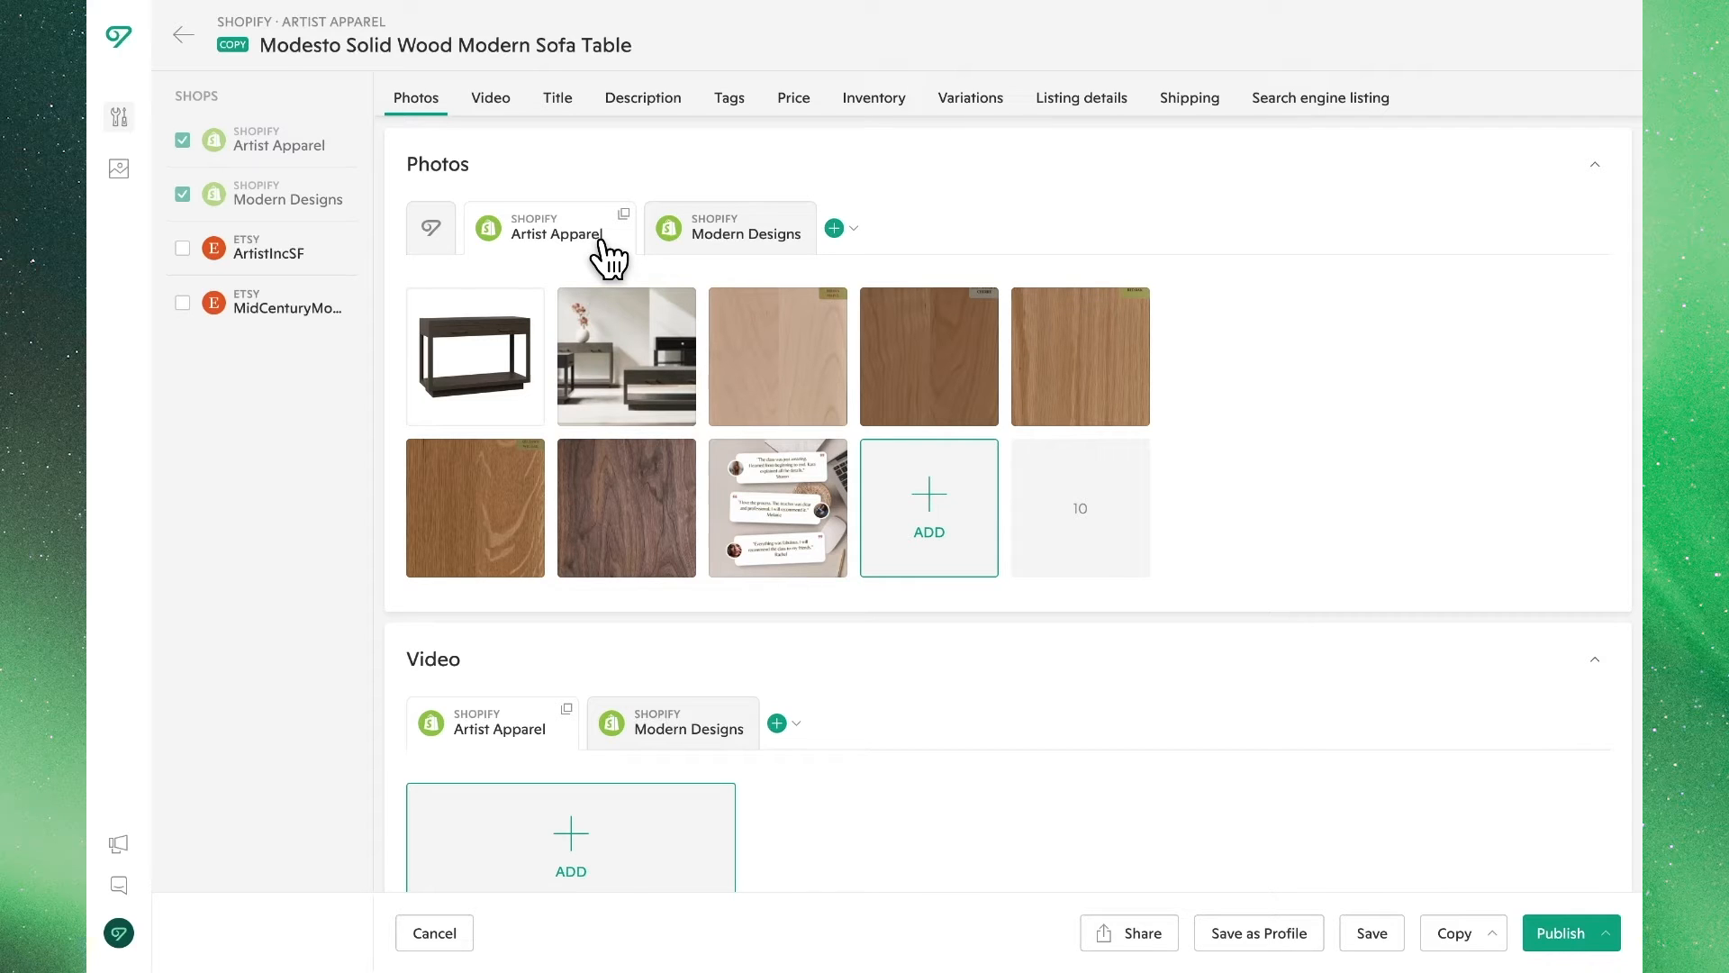
click(339, 315)
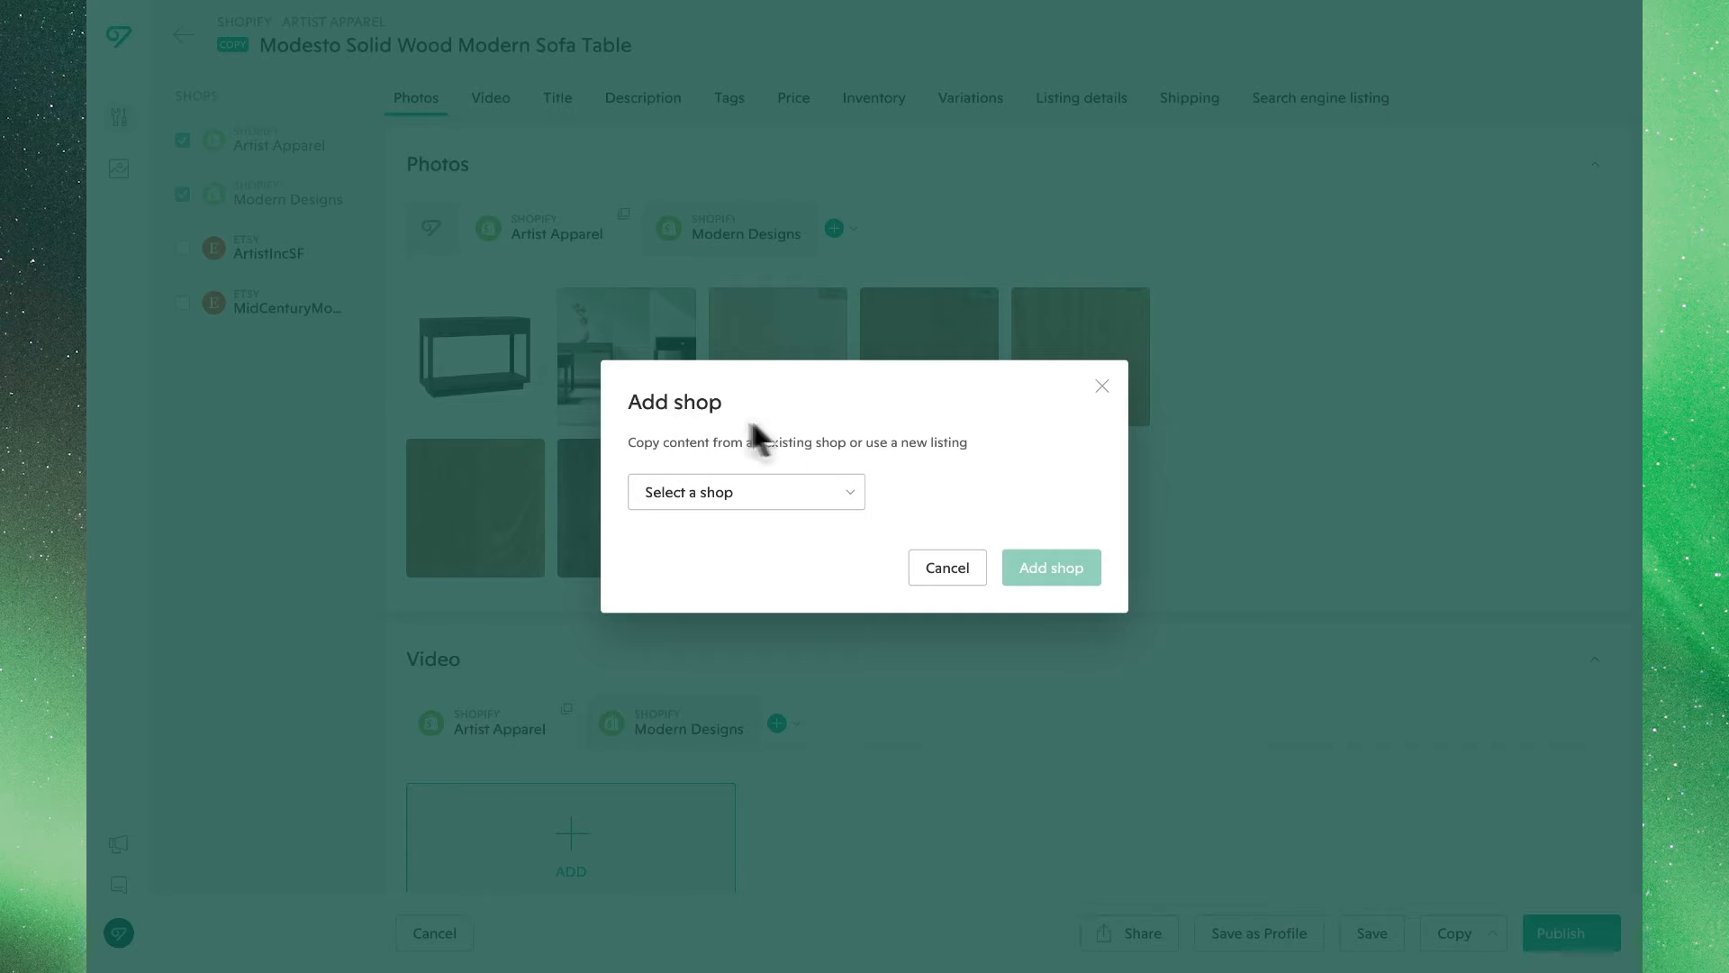
click(1101, 386)
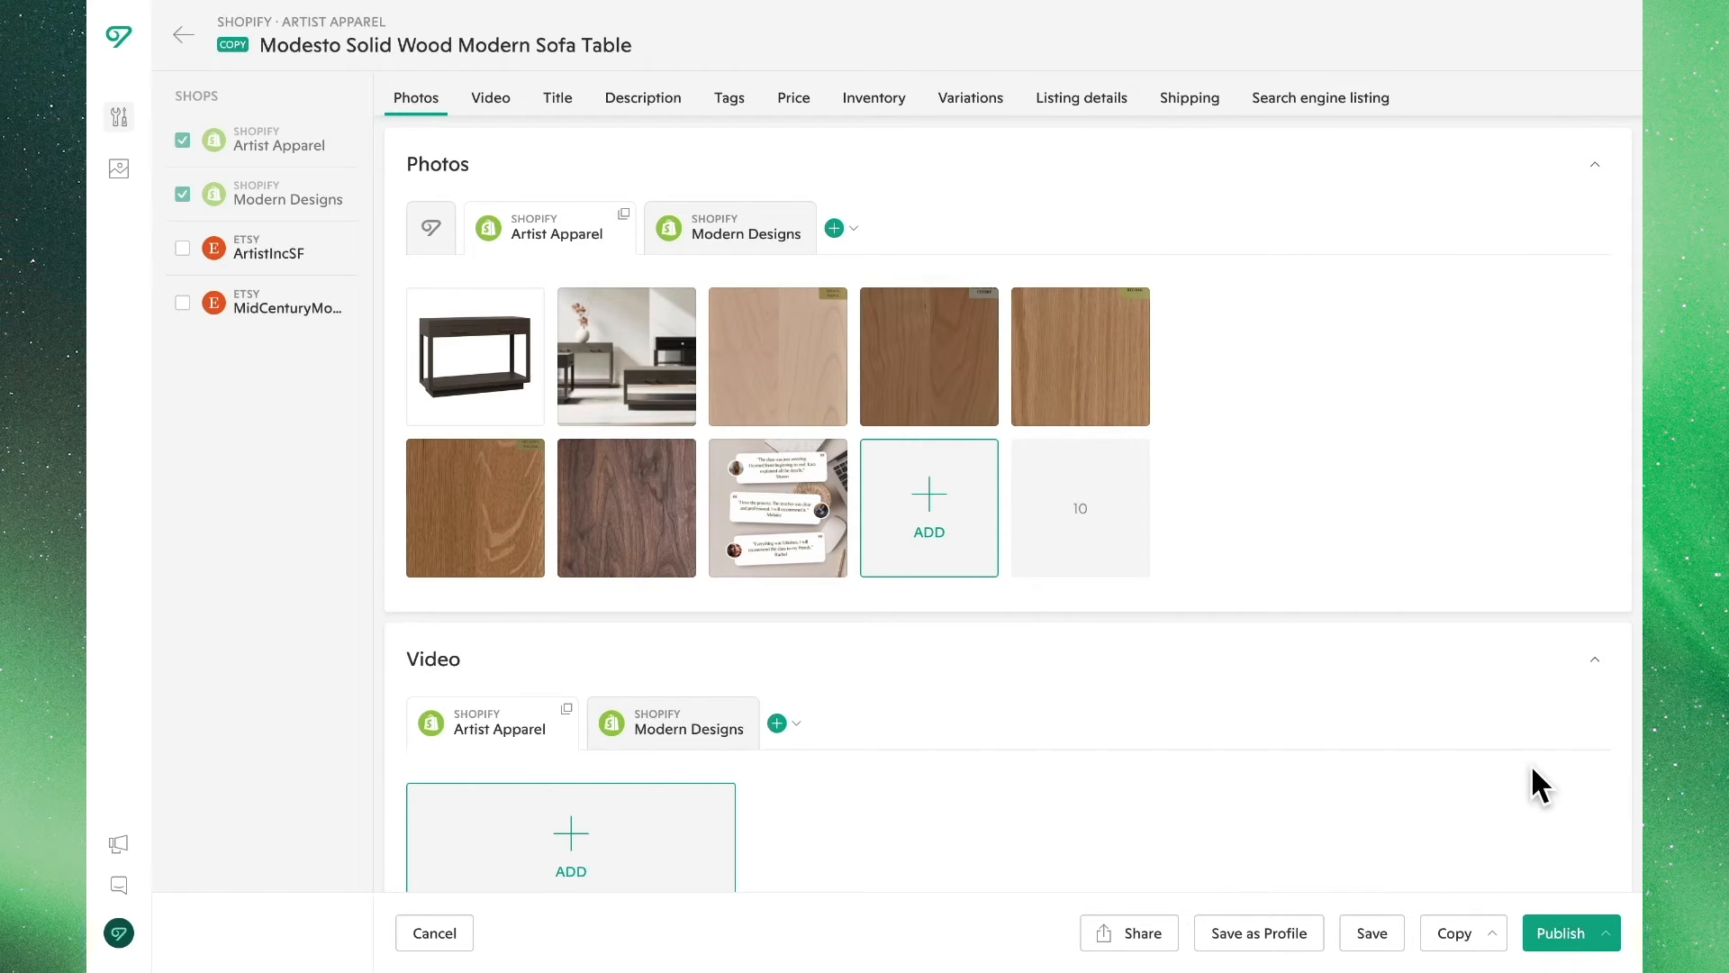
Publish the sofa table copy to Artist Apparel with Draft status and return to the copied listings
click(1590, 932)
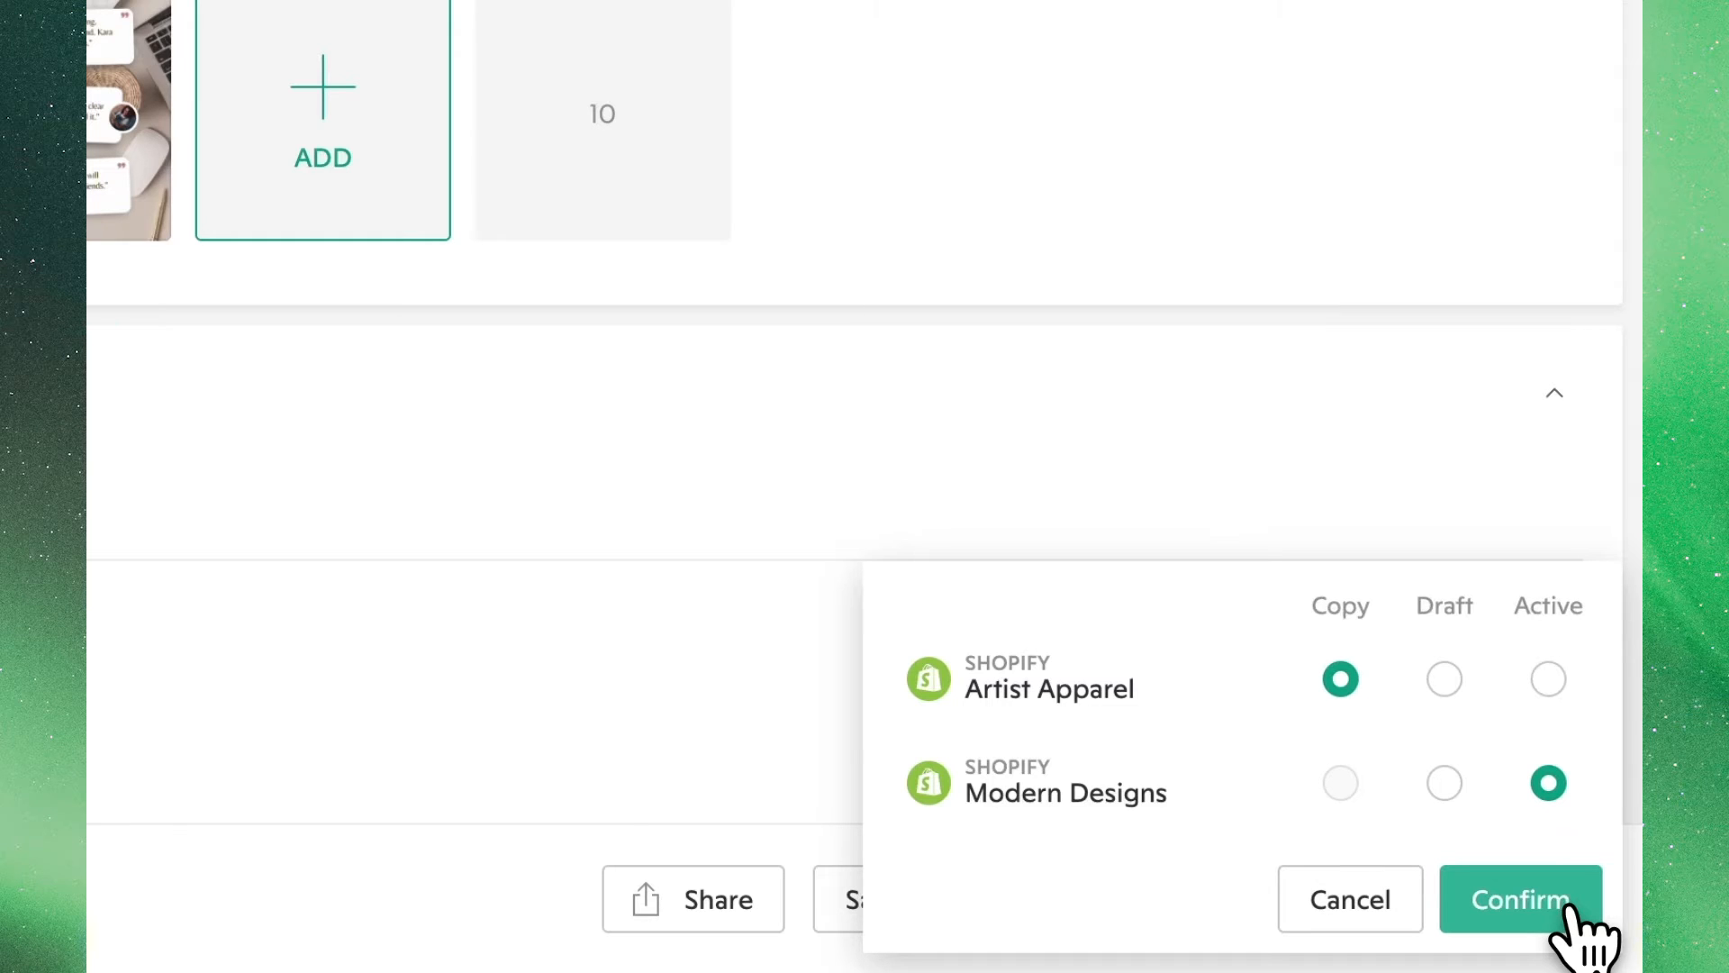
click(1444, 680)
click(1576, 918)
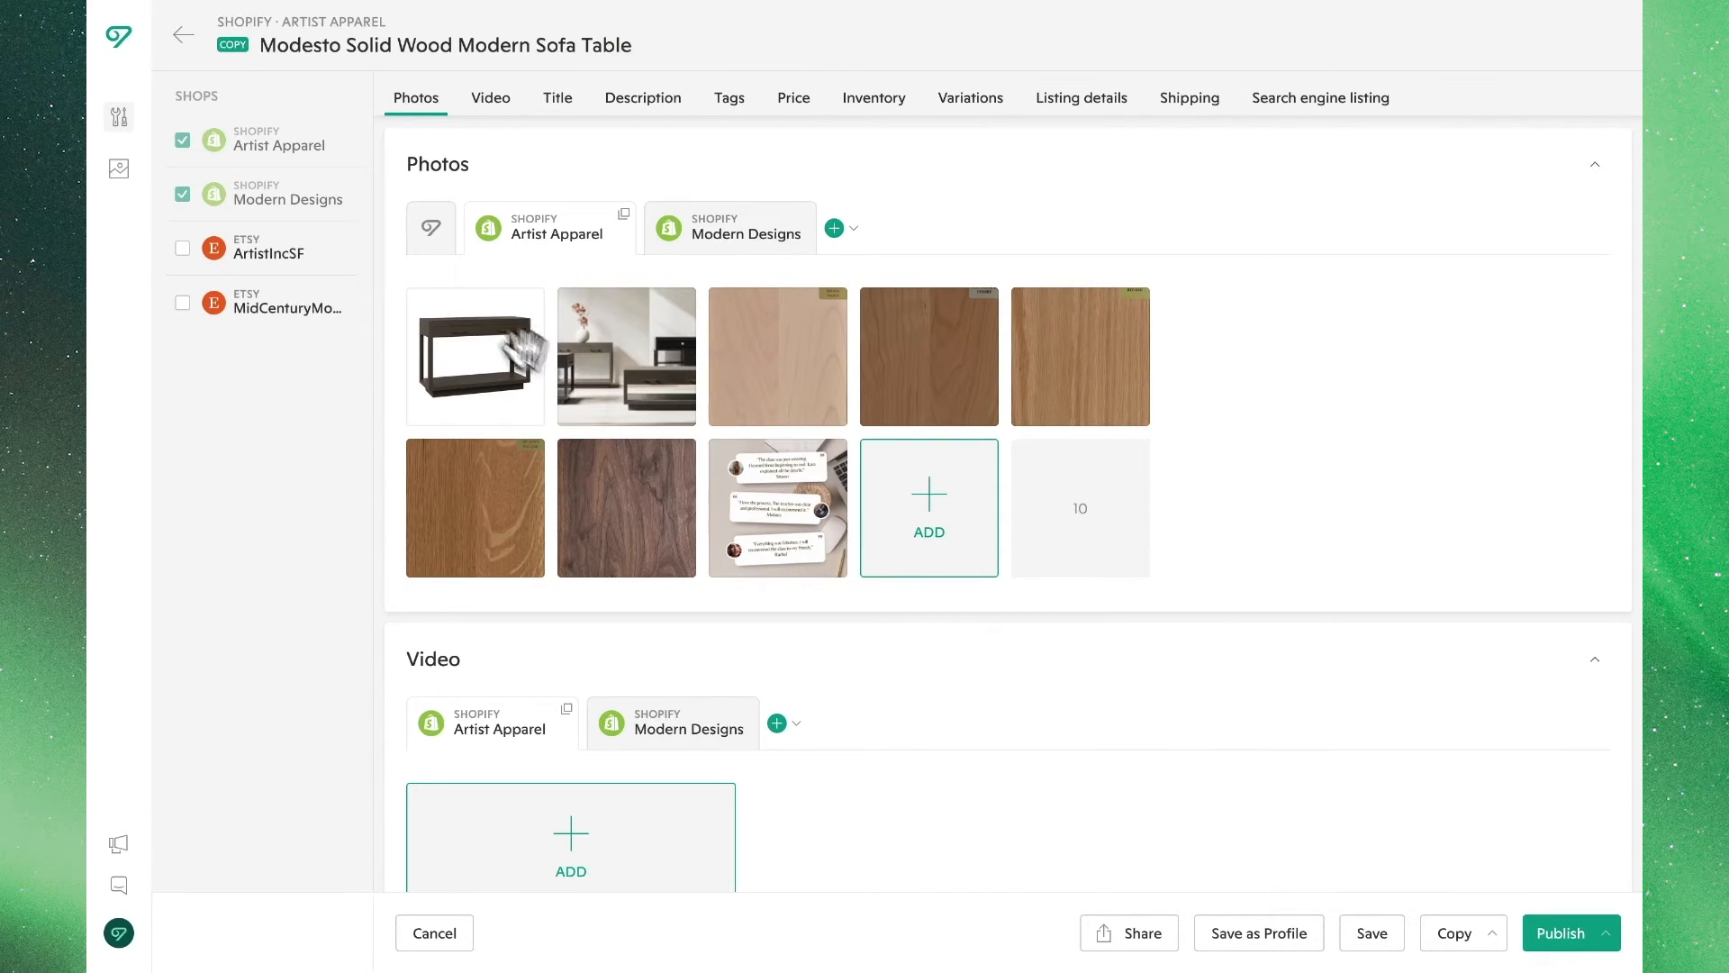
click(181, 36)
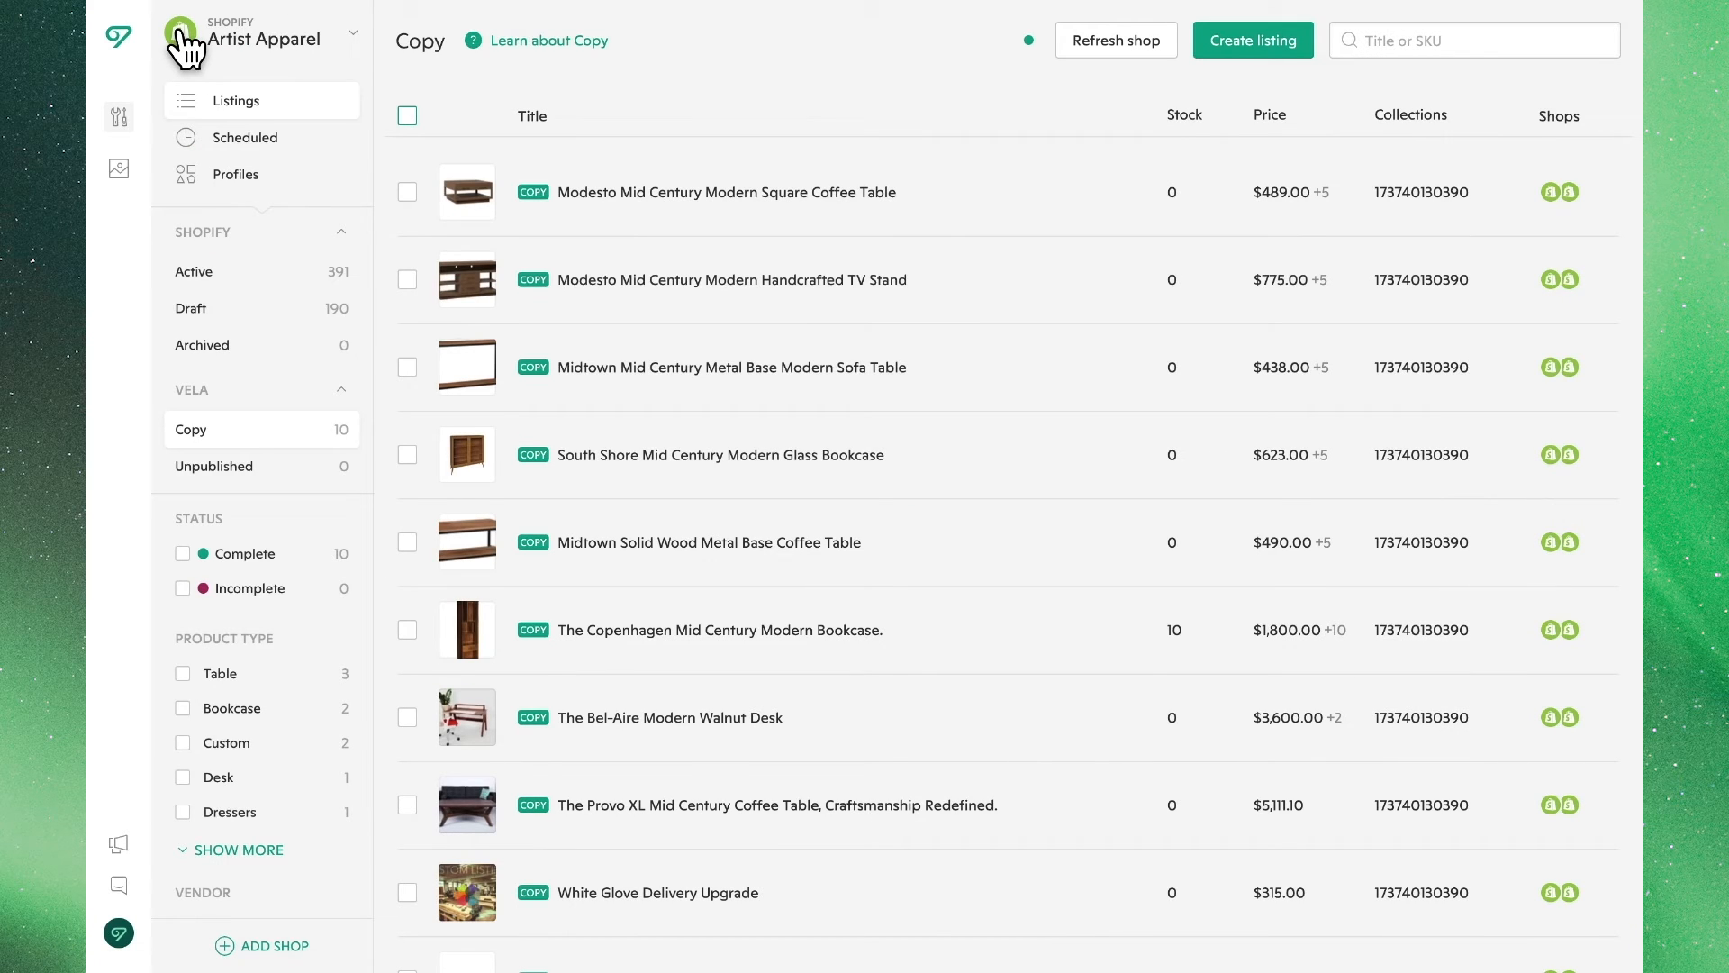
Bulk edit all copied listings to add Reviews.png to their photos, save the change and return to the listings
click(407, 115)
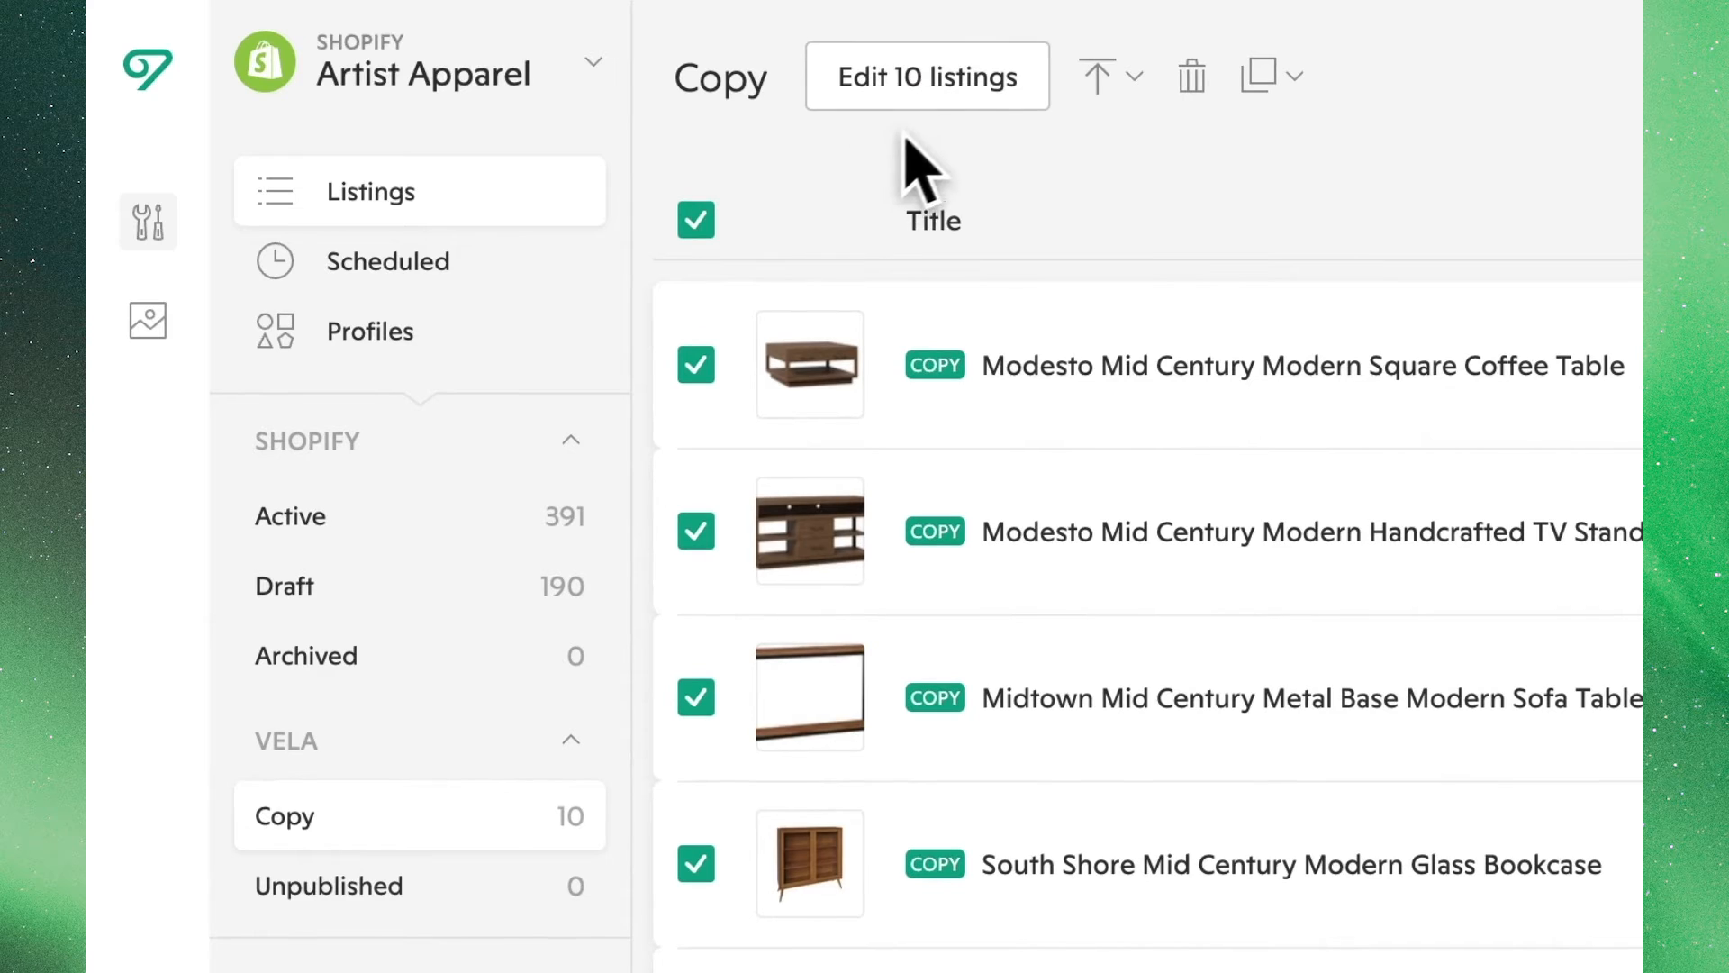
click(1000, 95)
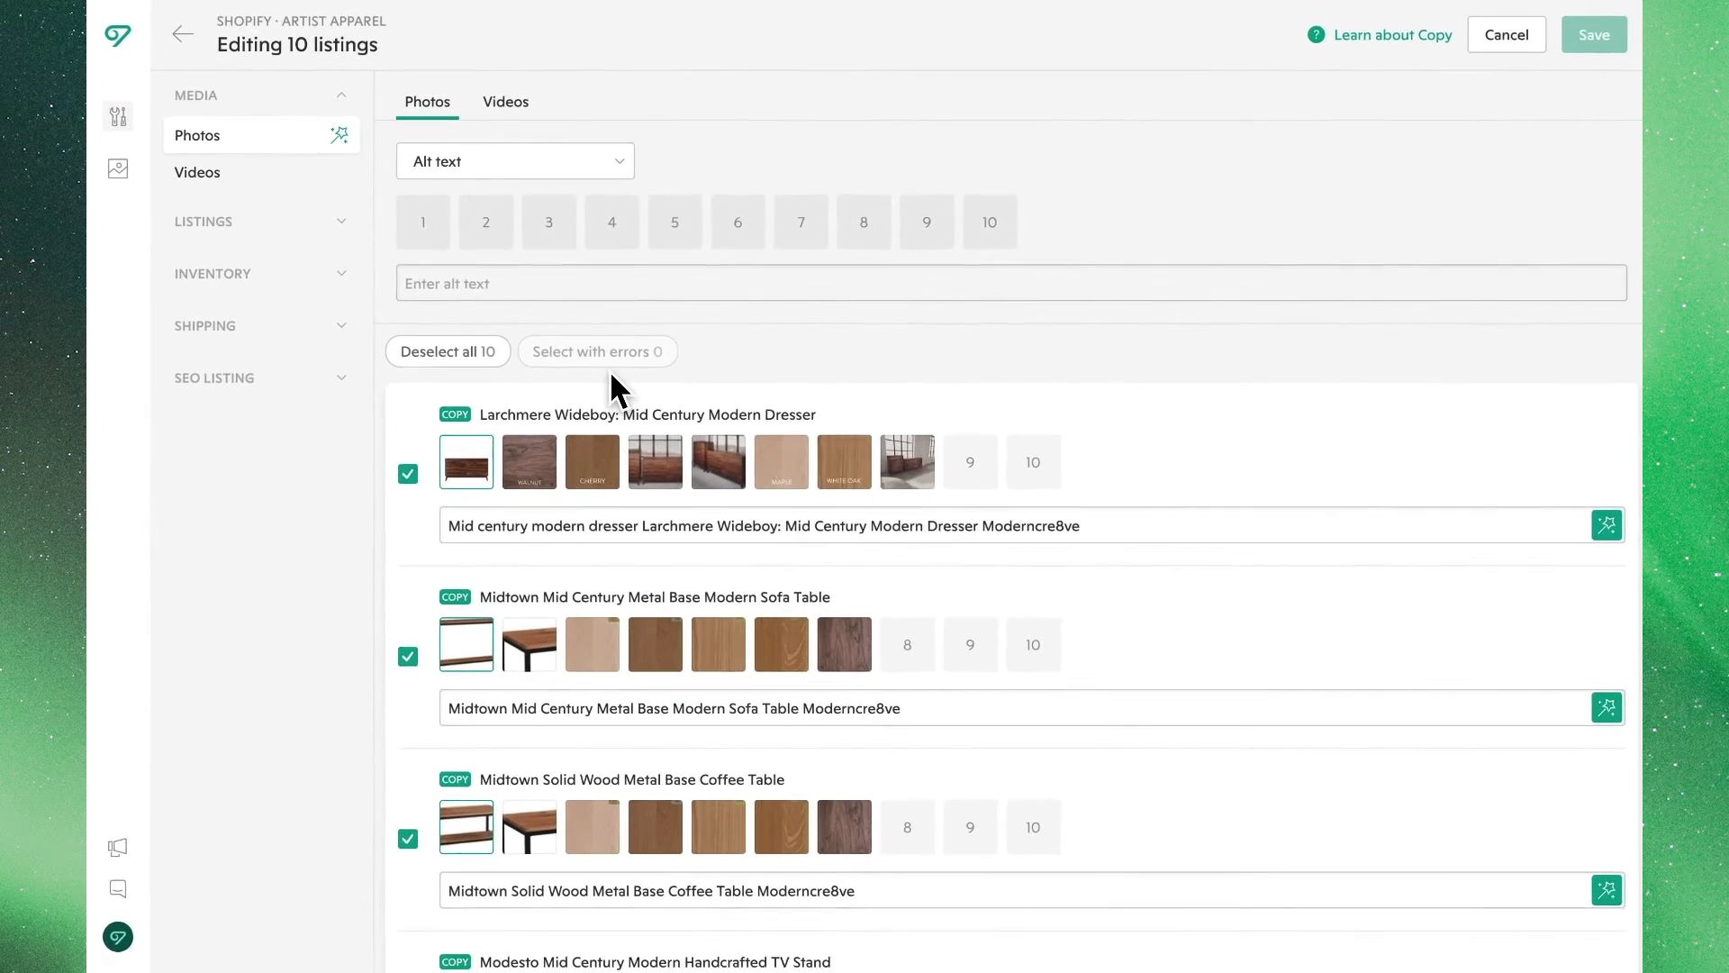
click(620, 164)
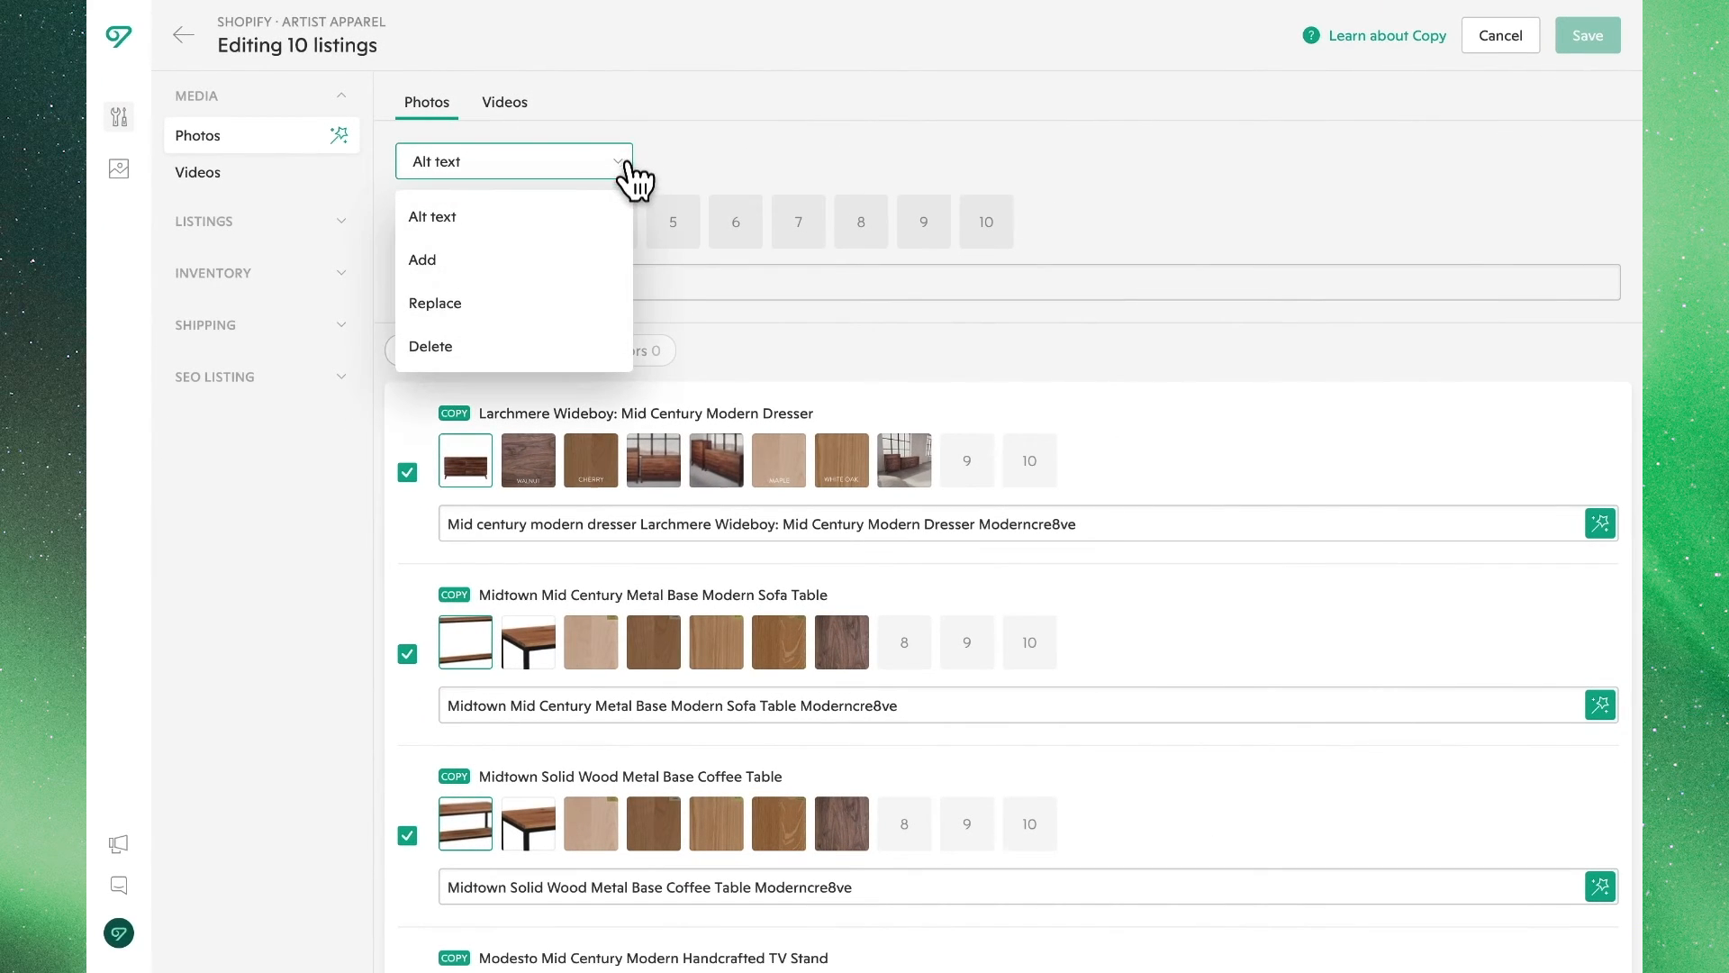
click(627, 263)
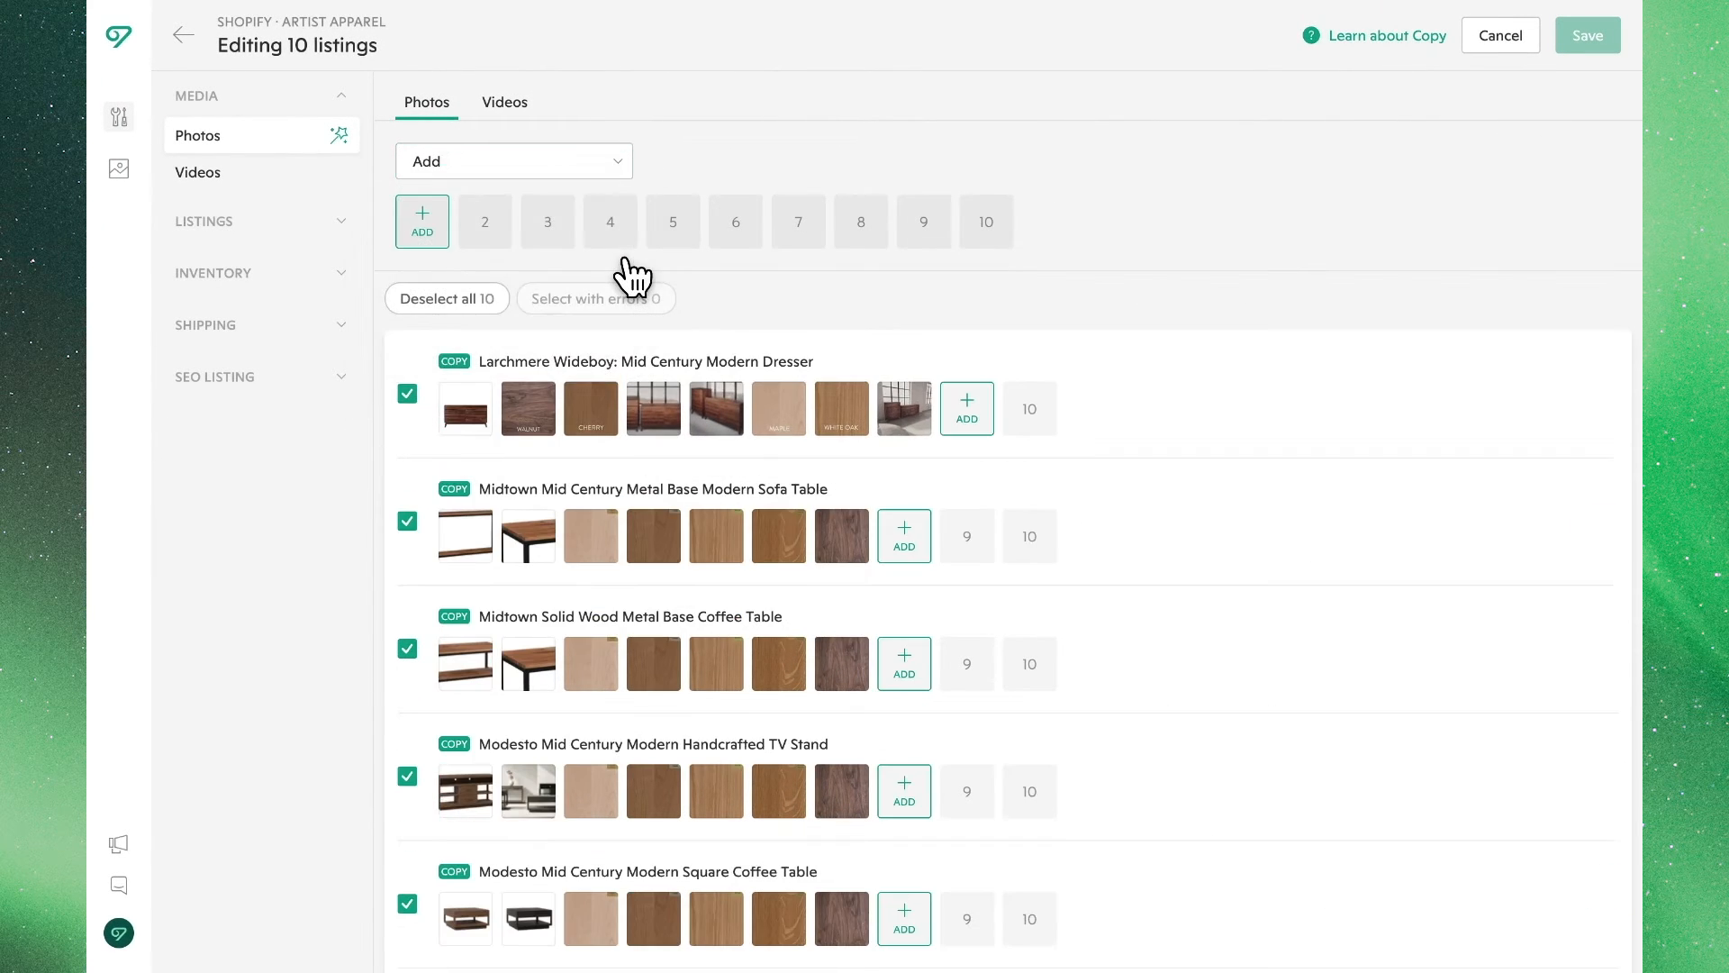
click(423, 220)
click(982, 721)
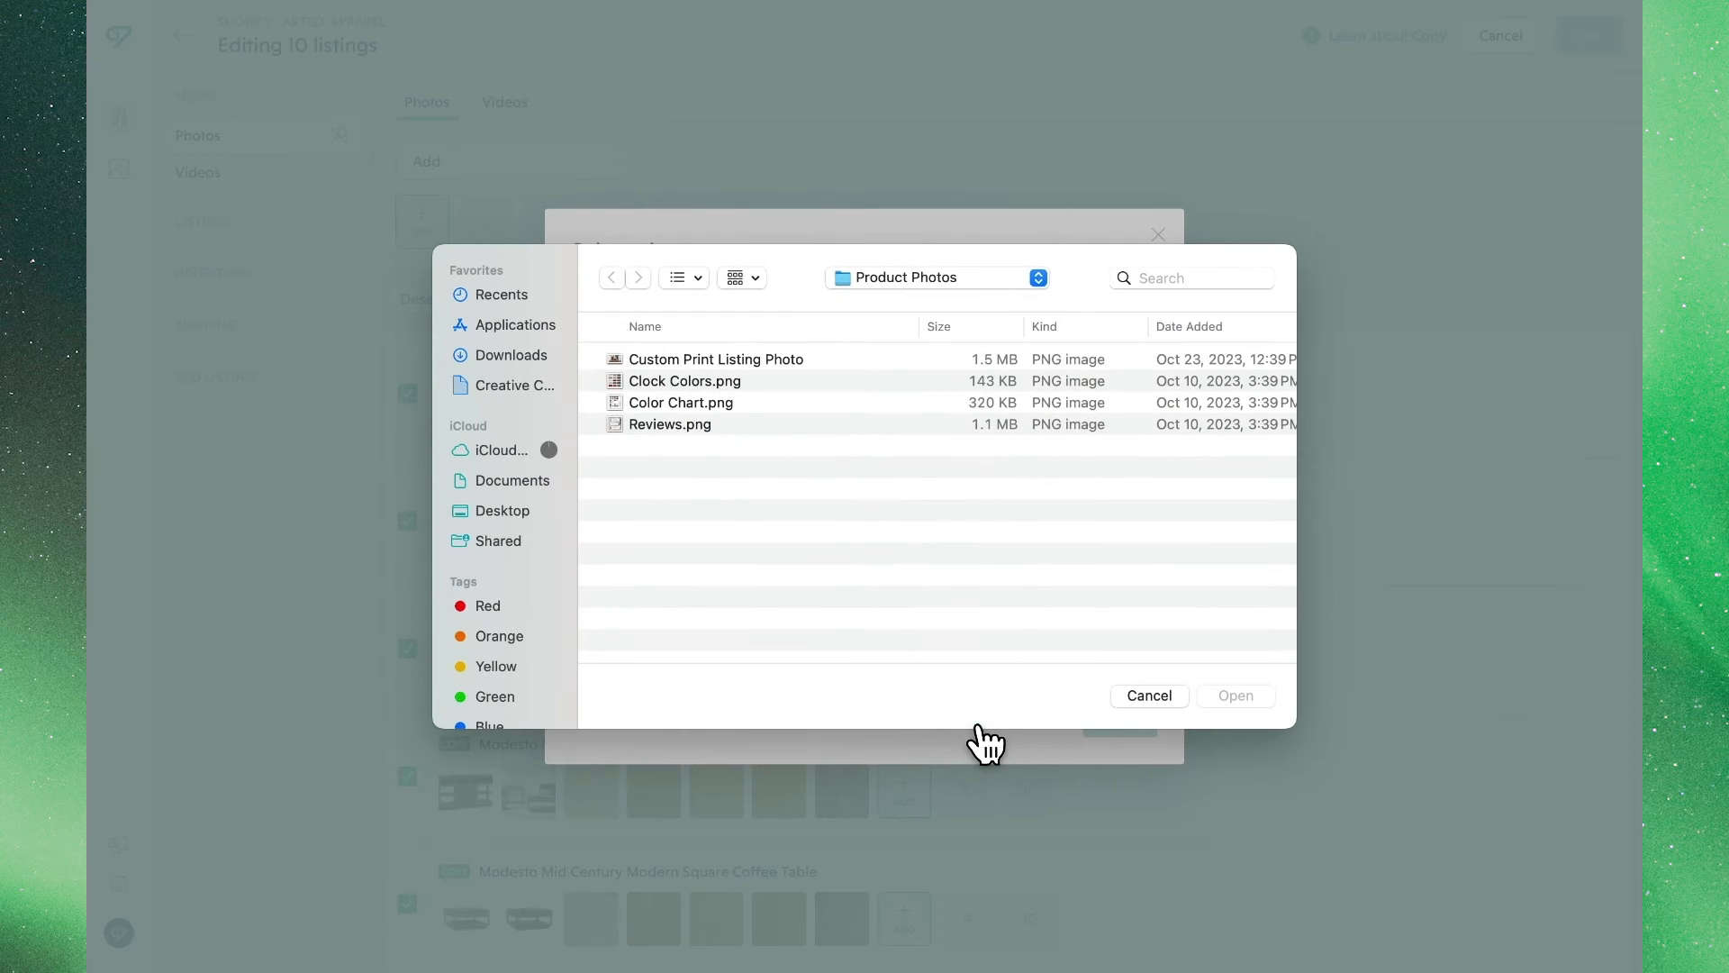
click(680, 425)
click(1252, 695)
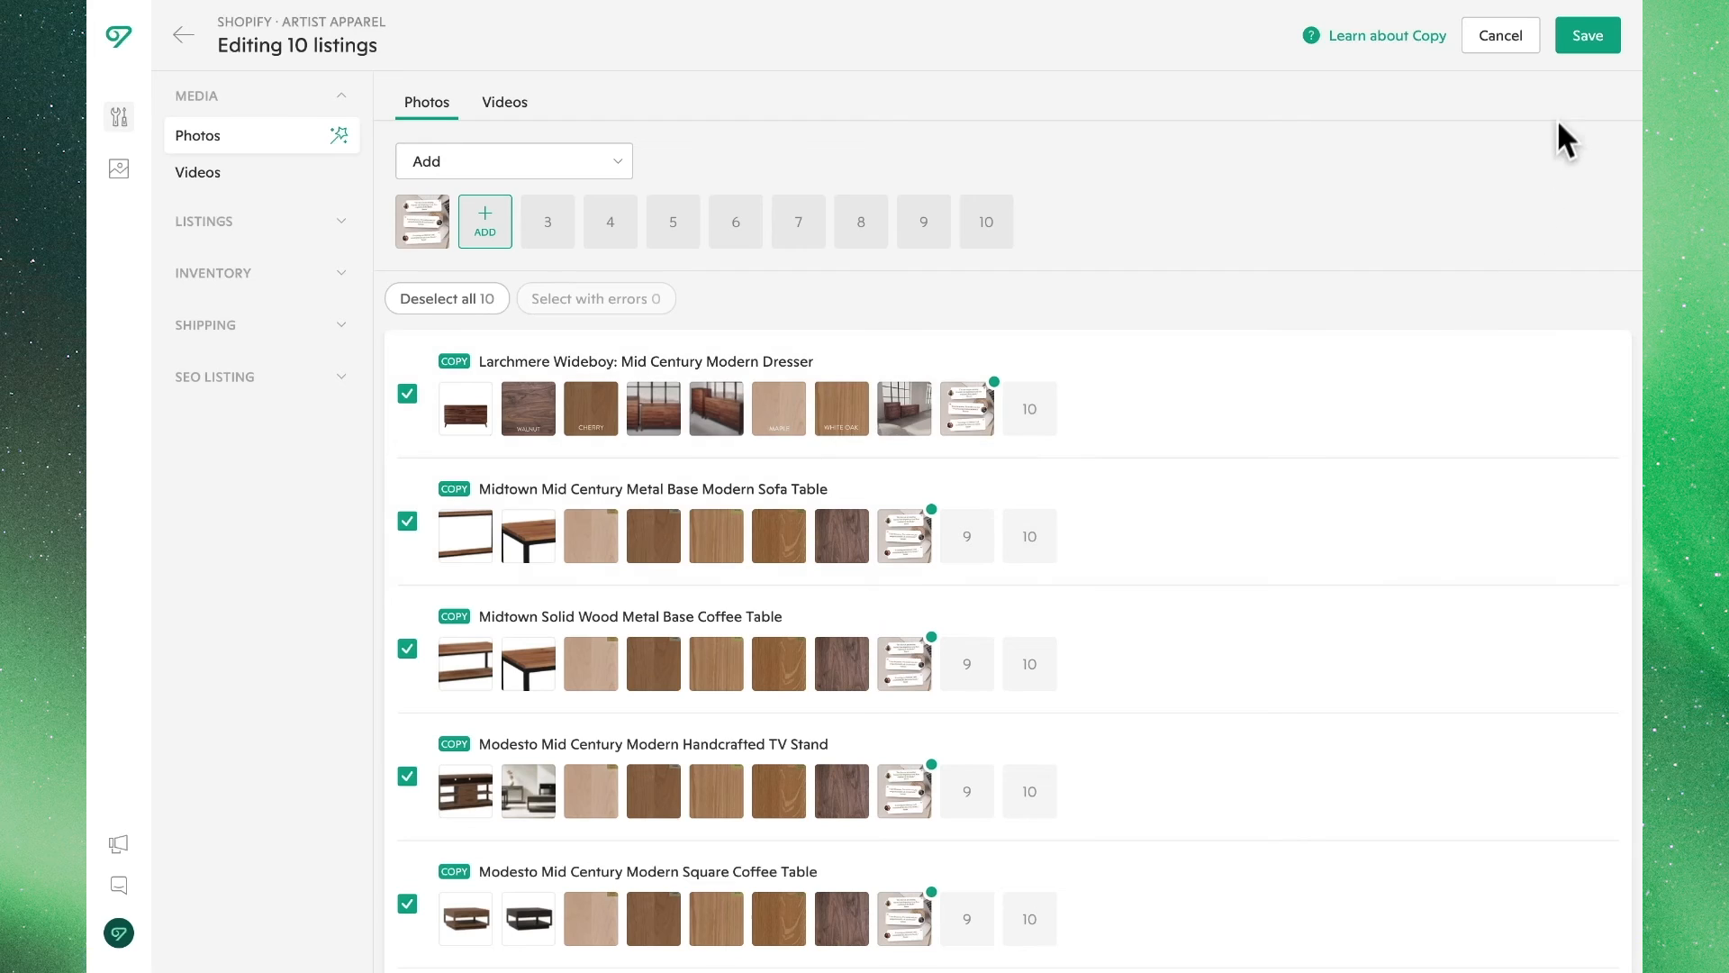
click(1582, 38)
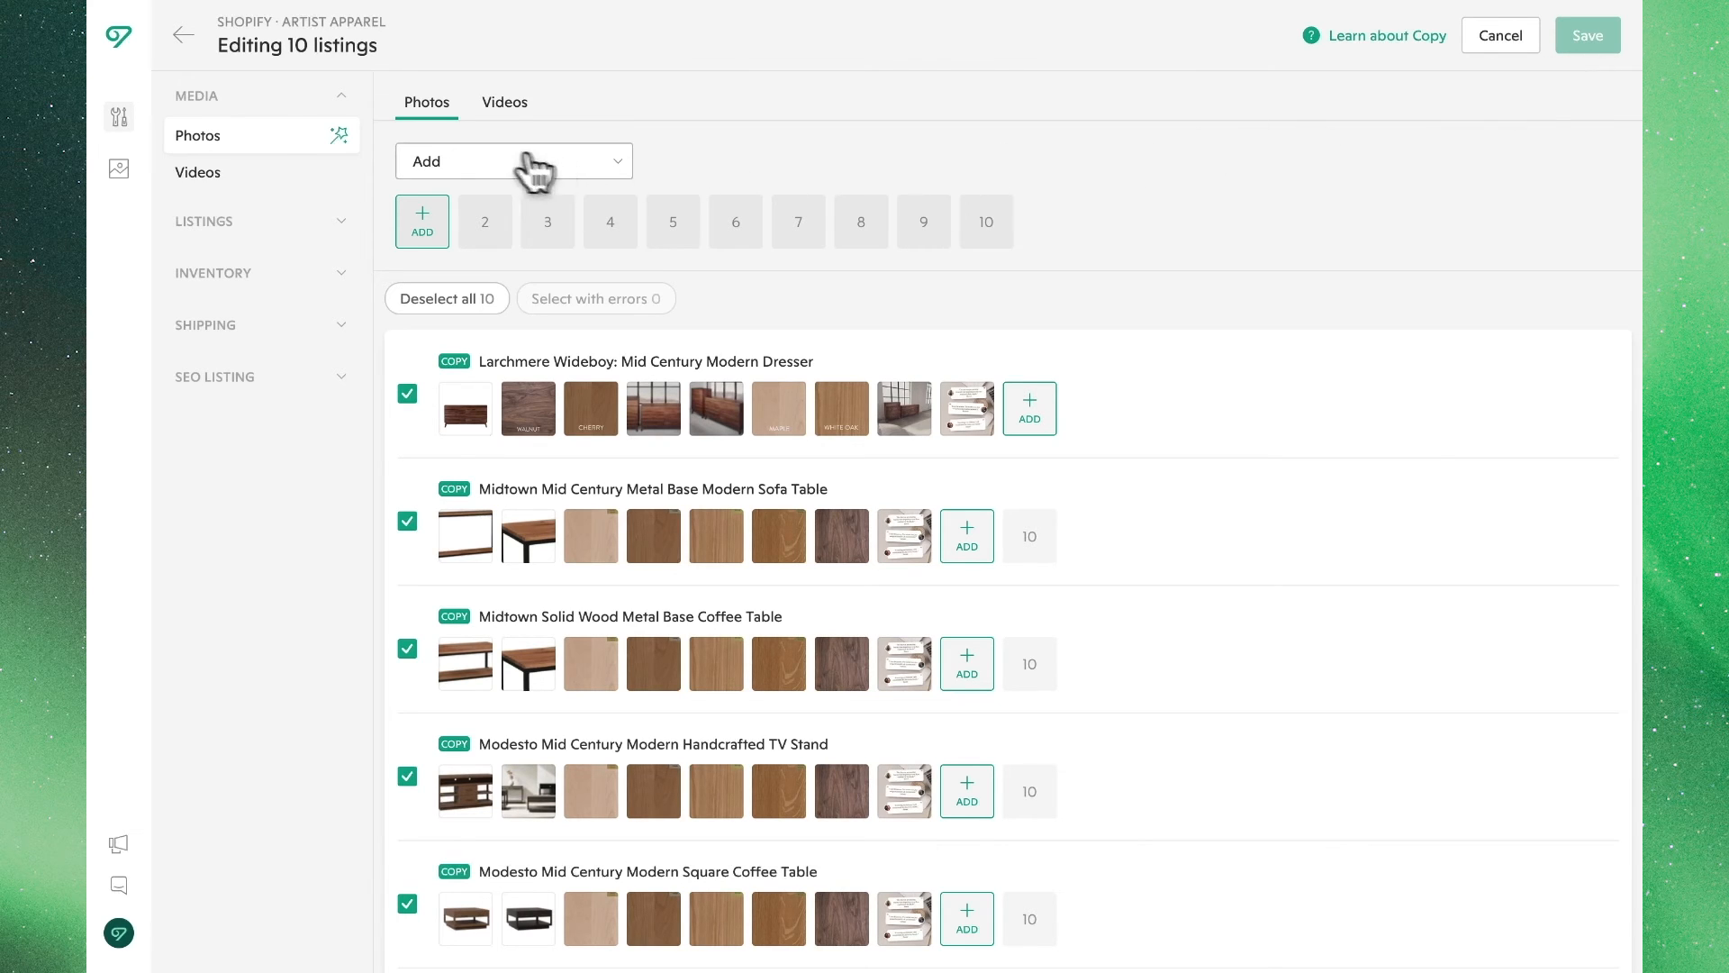
click(180, 38)
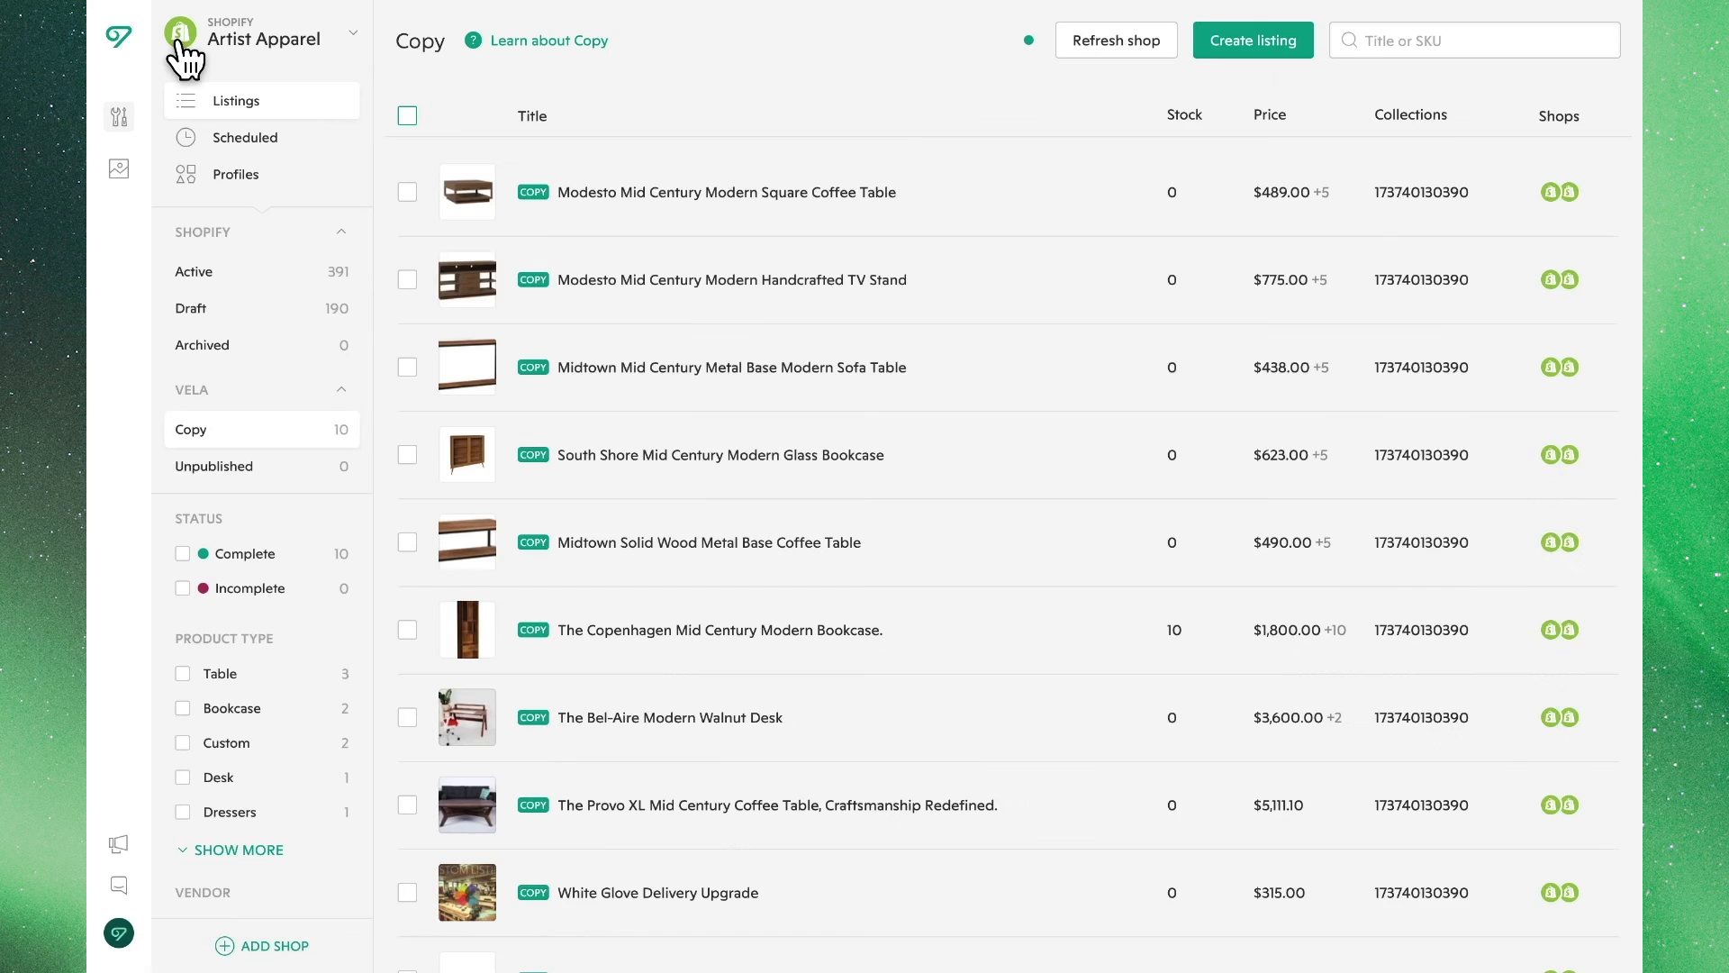
Save all the copied listings as drafts in the Artist Apparel shop
click(408, 115)
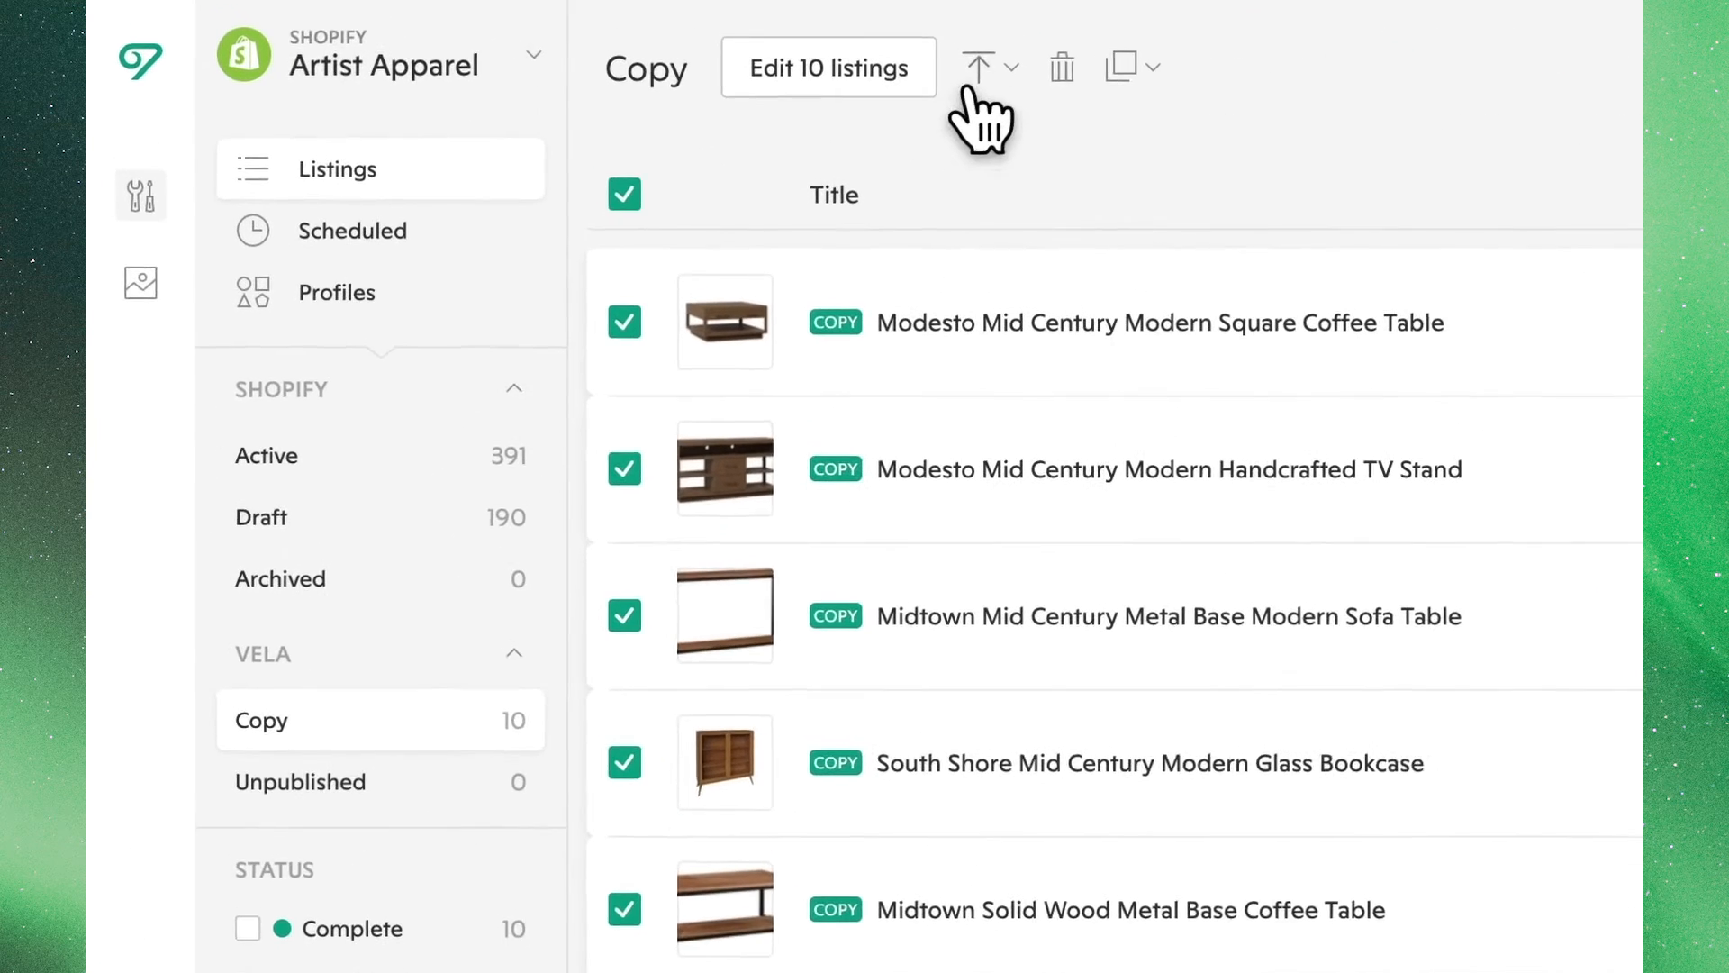
click(618, 41)
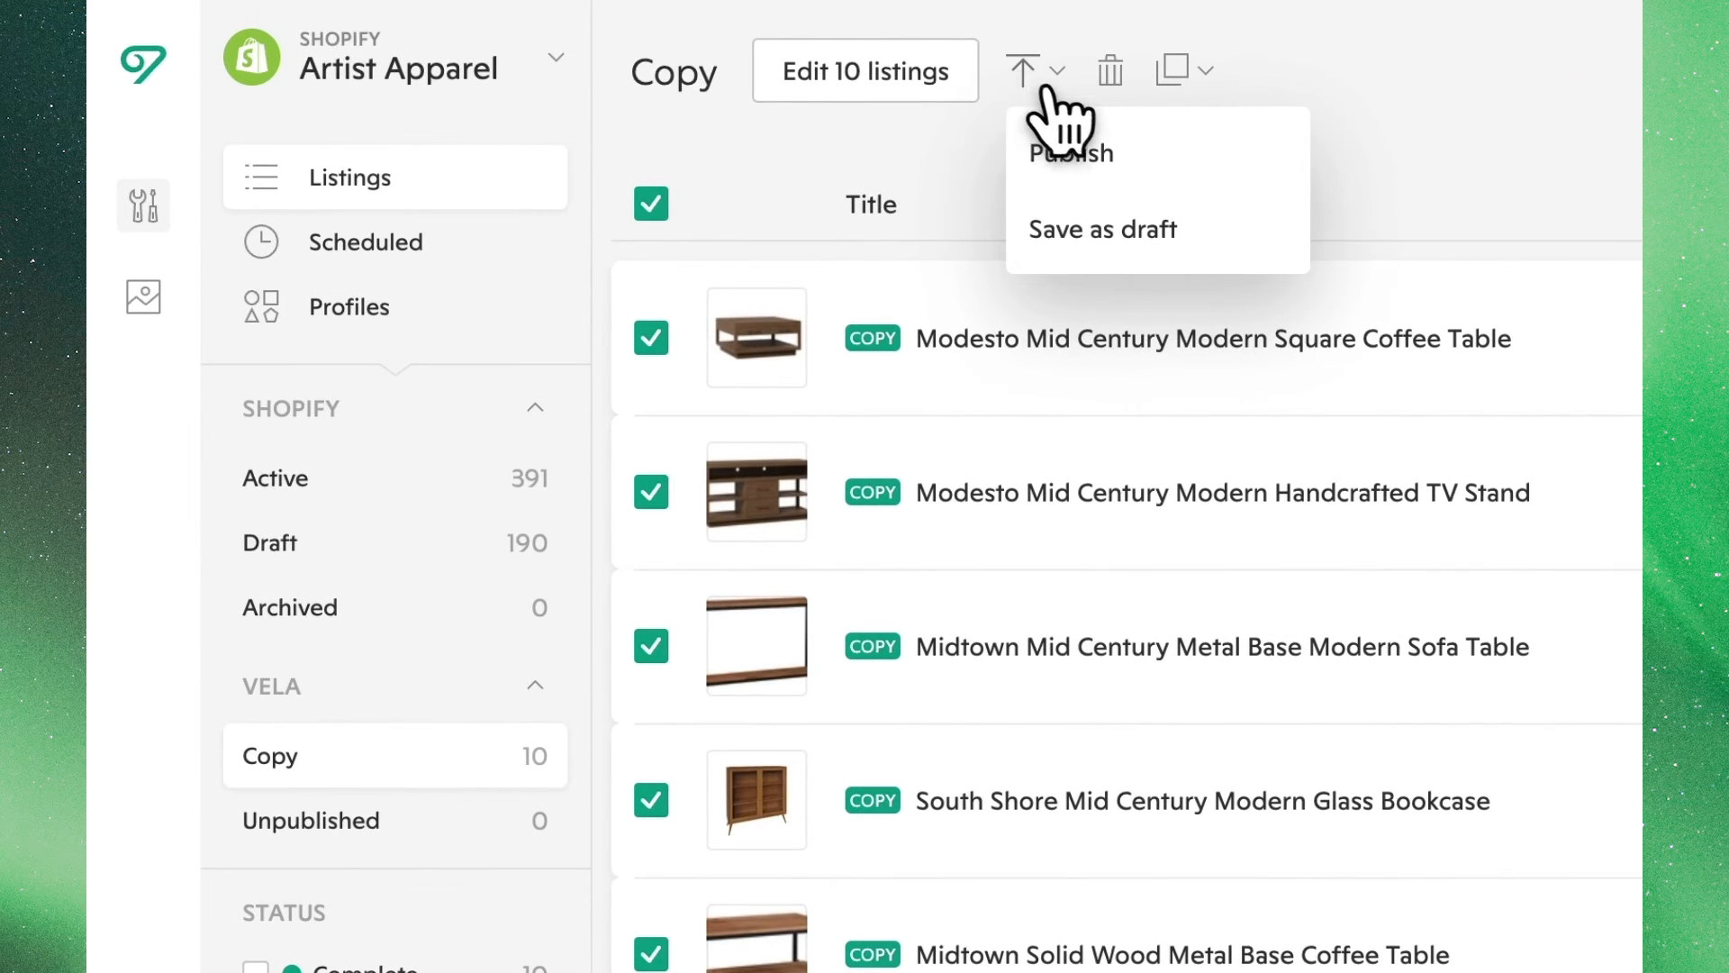
click(1251, 235)
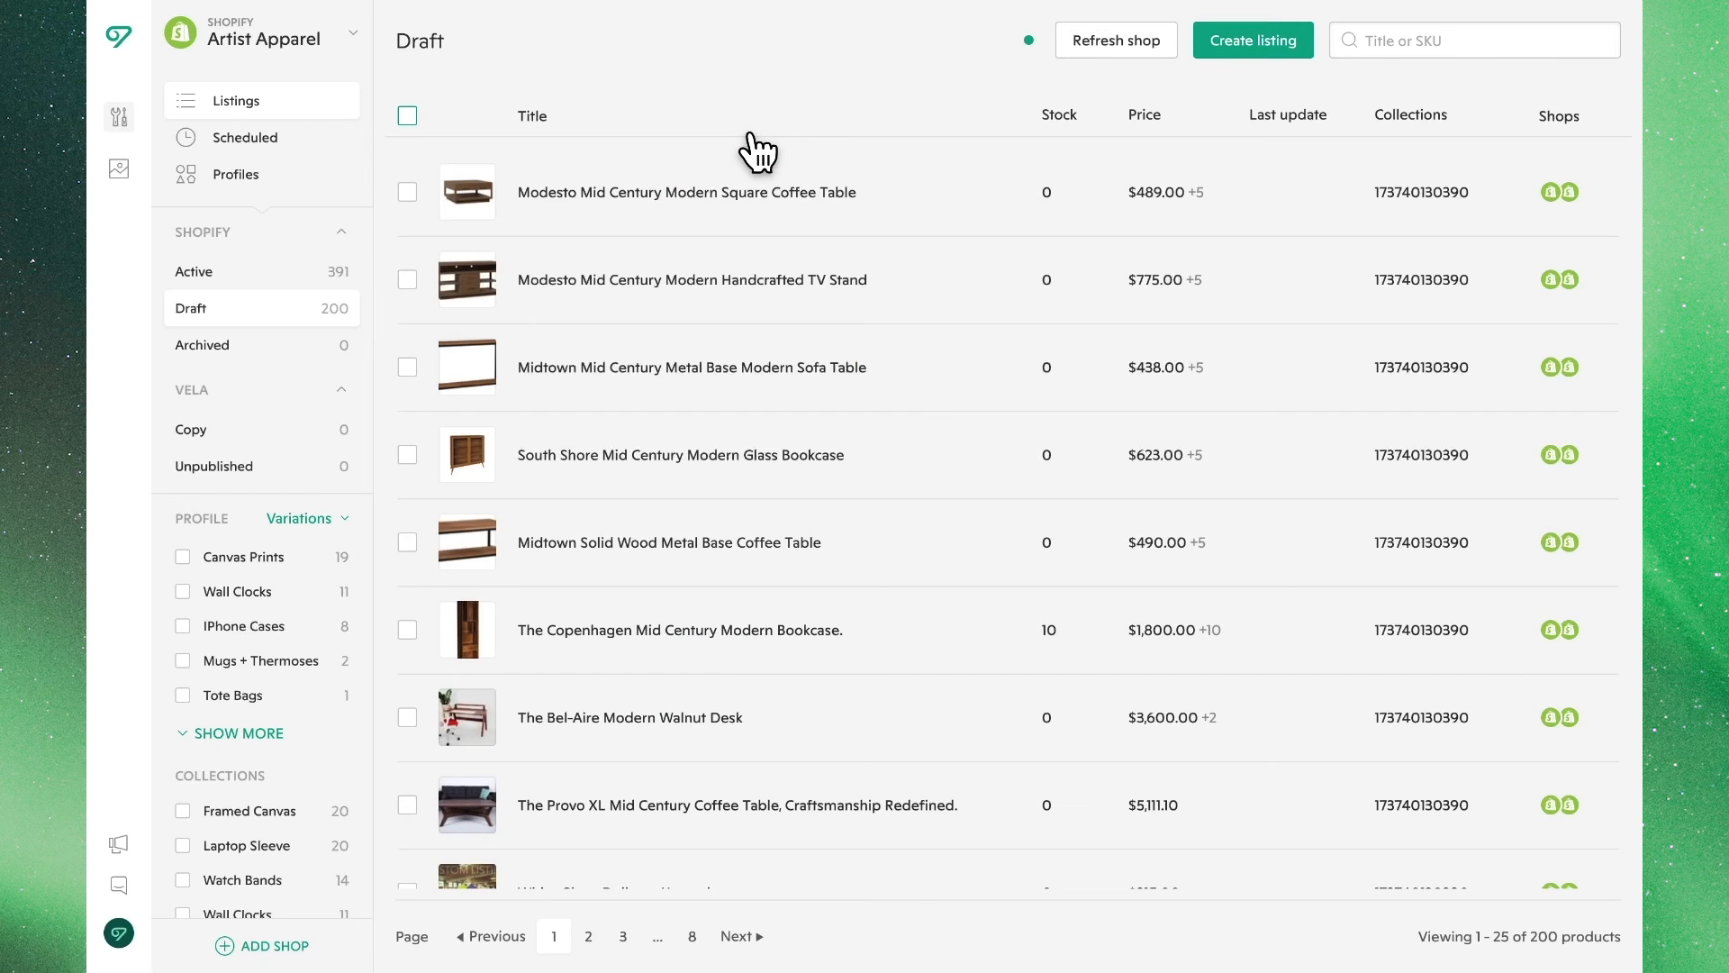
Copy the active Larchmere Wideboy: Mid Century Modern Dresser listing within the same Artist Apparel shop
click(307, 280)
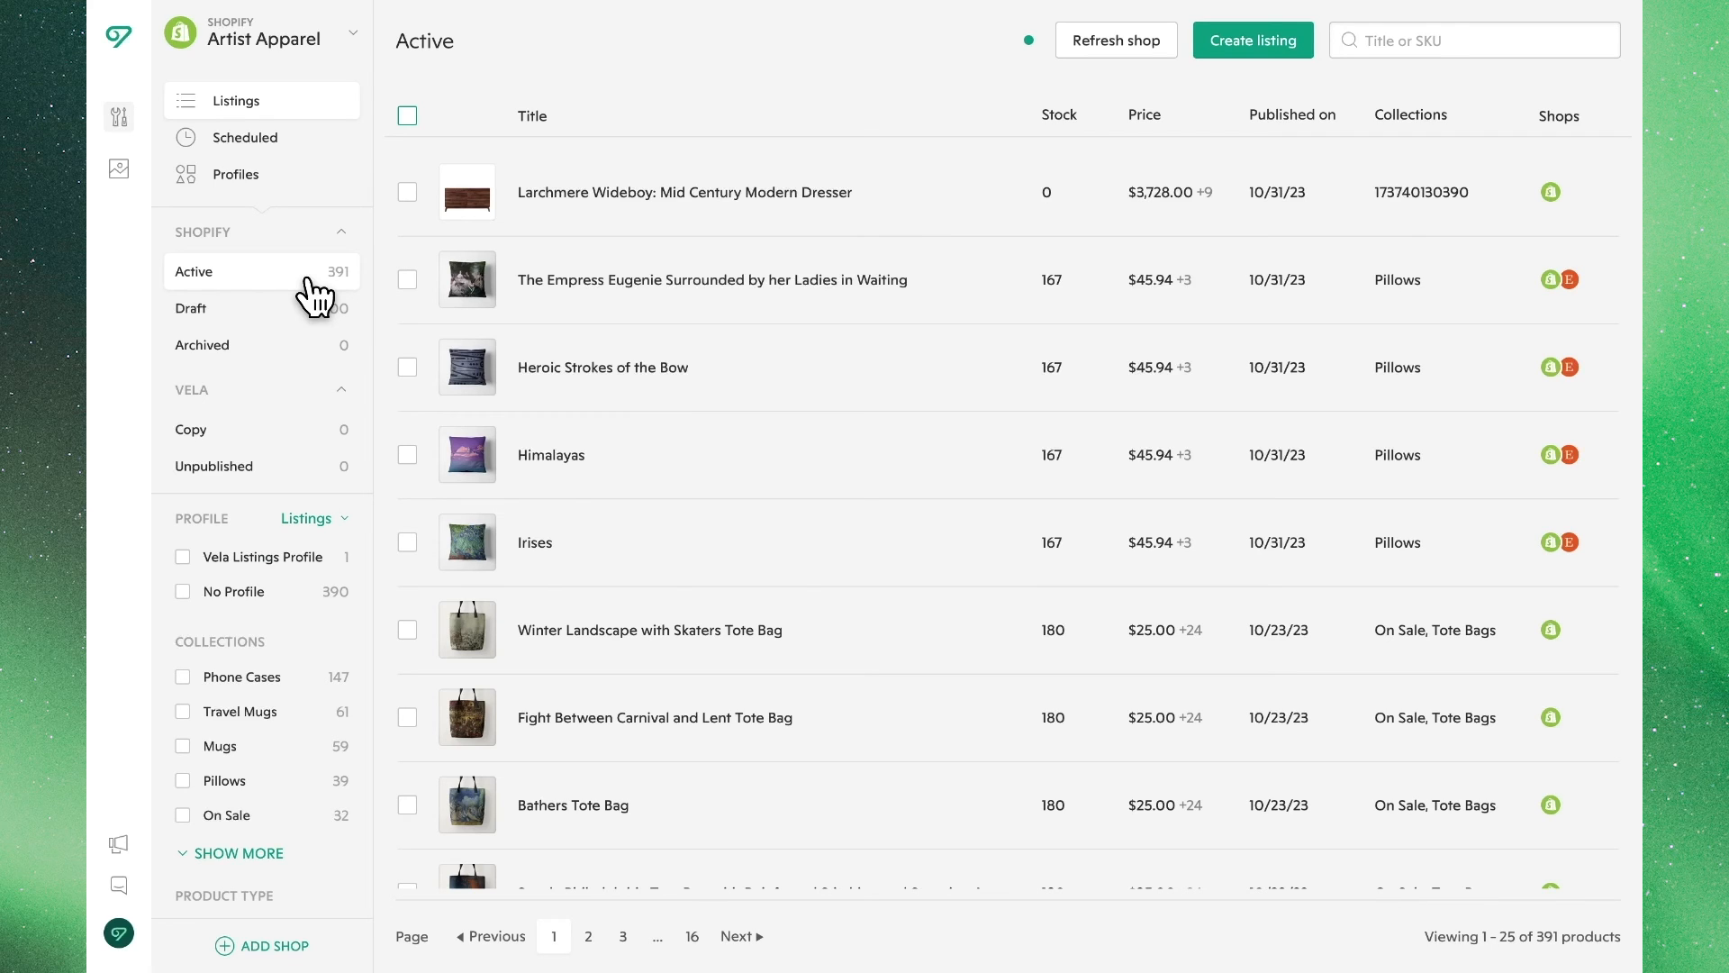
mouse_move(1540, 230)
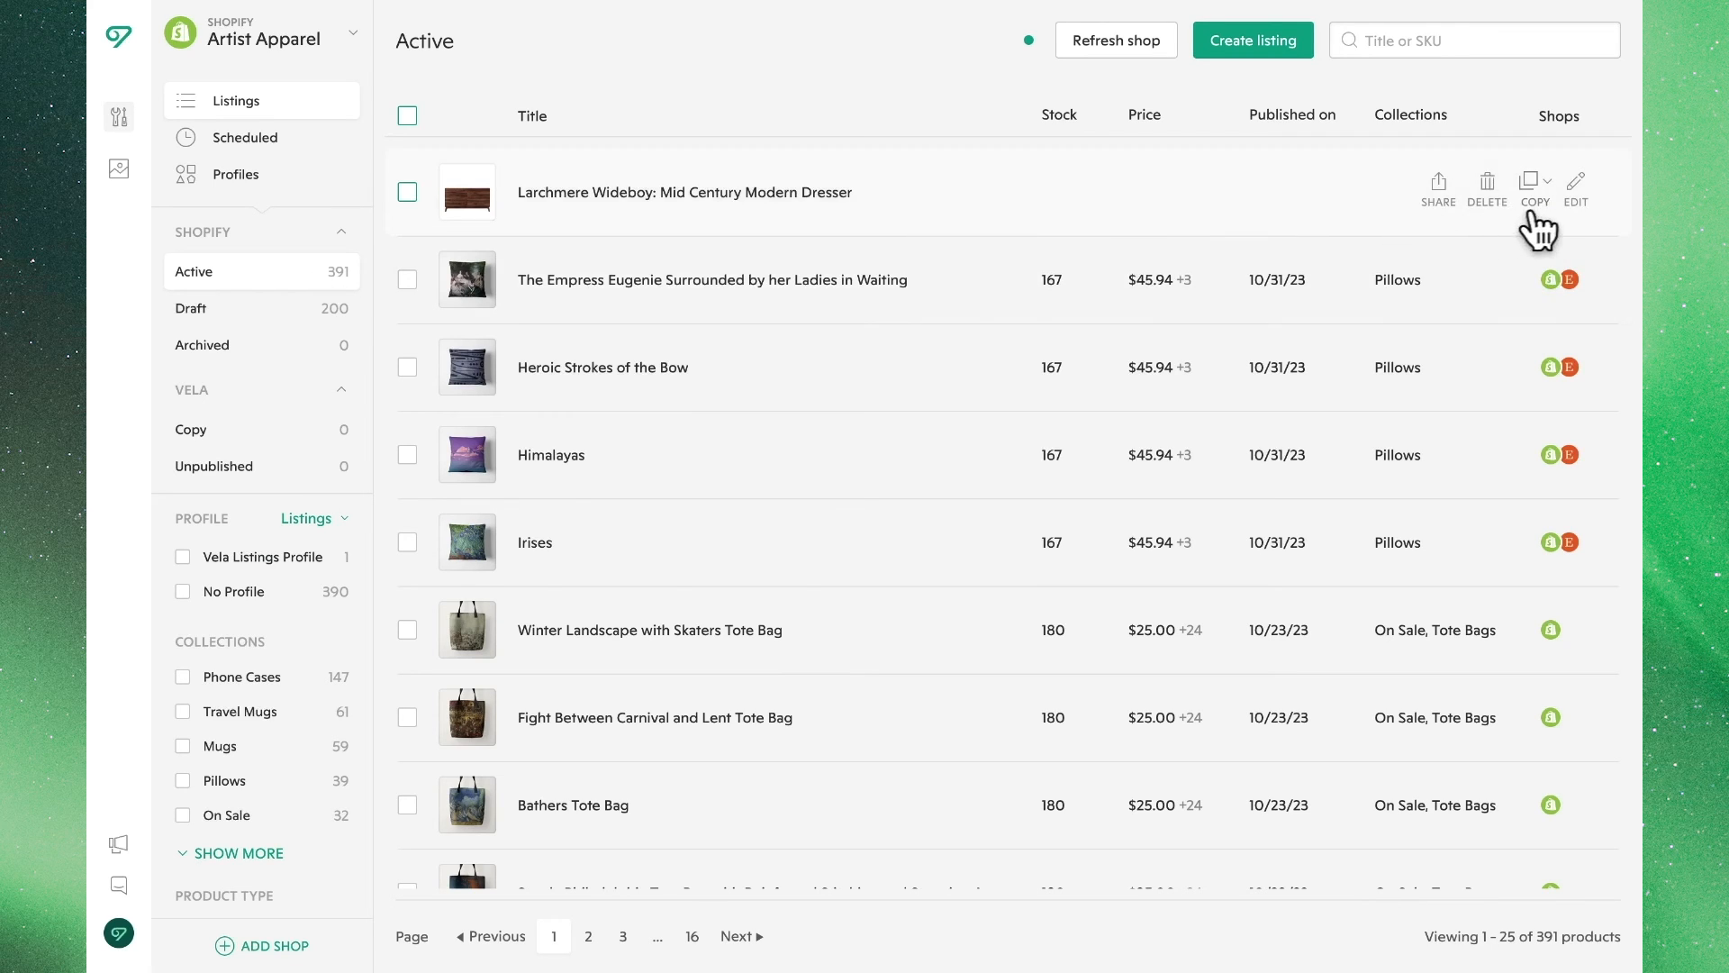
click(1532, 193)
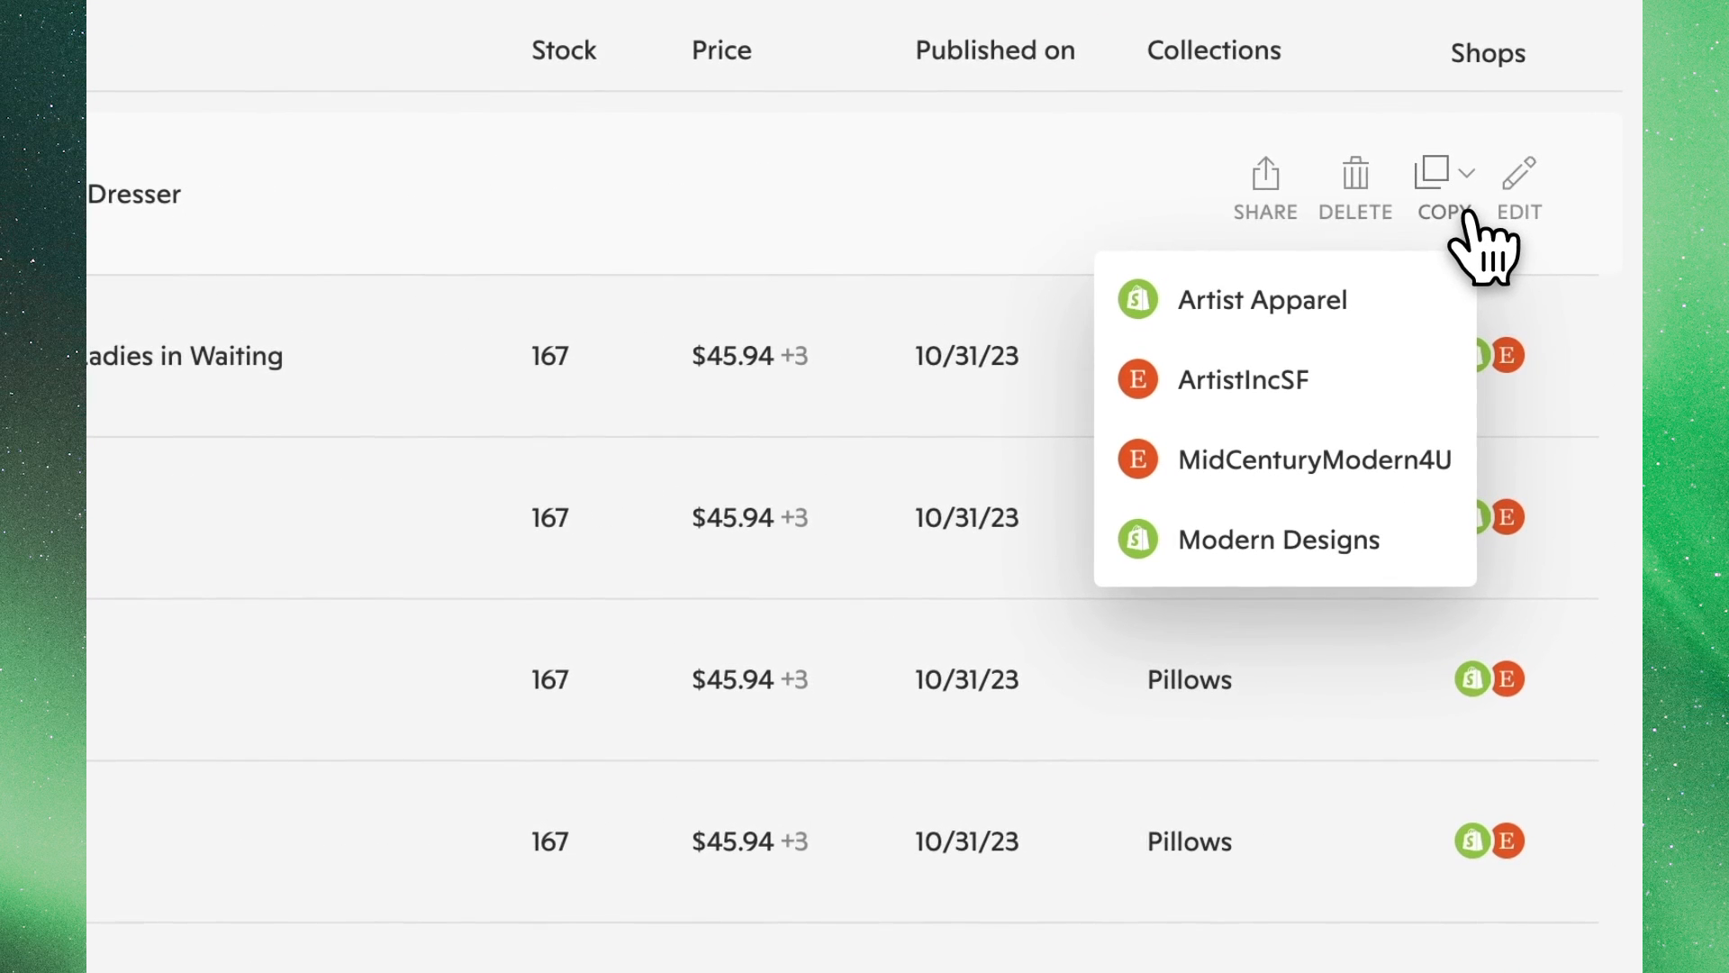
click(1435, 305)
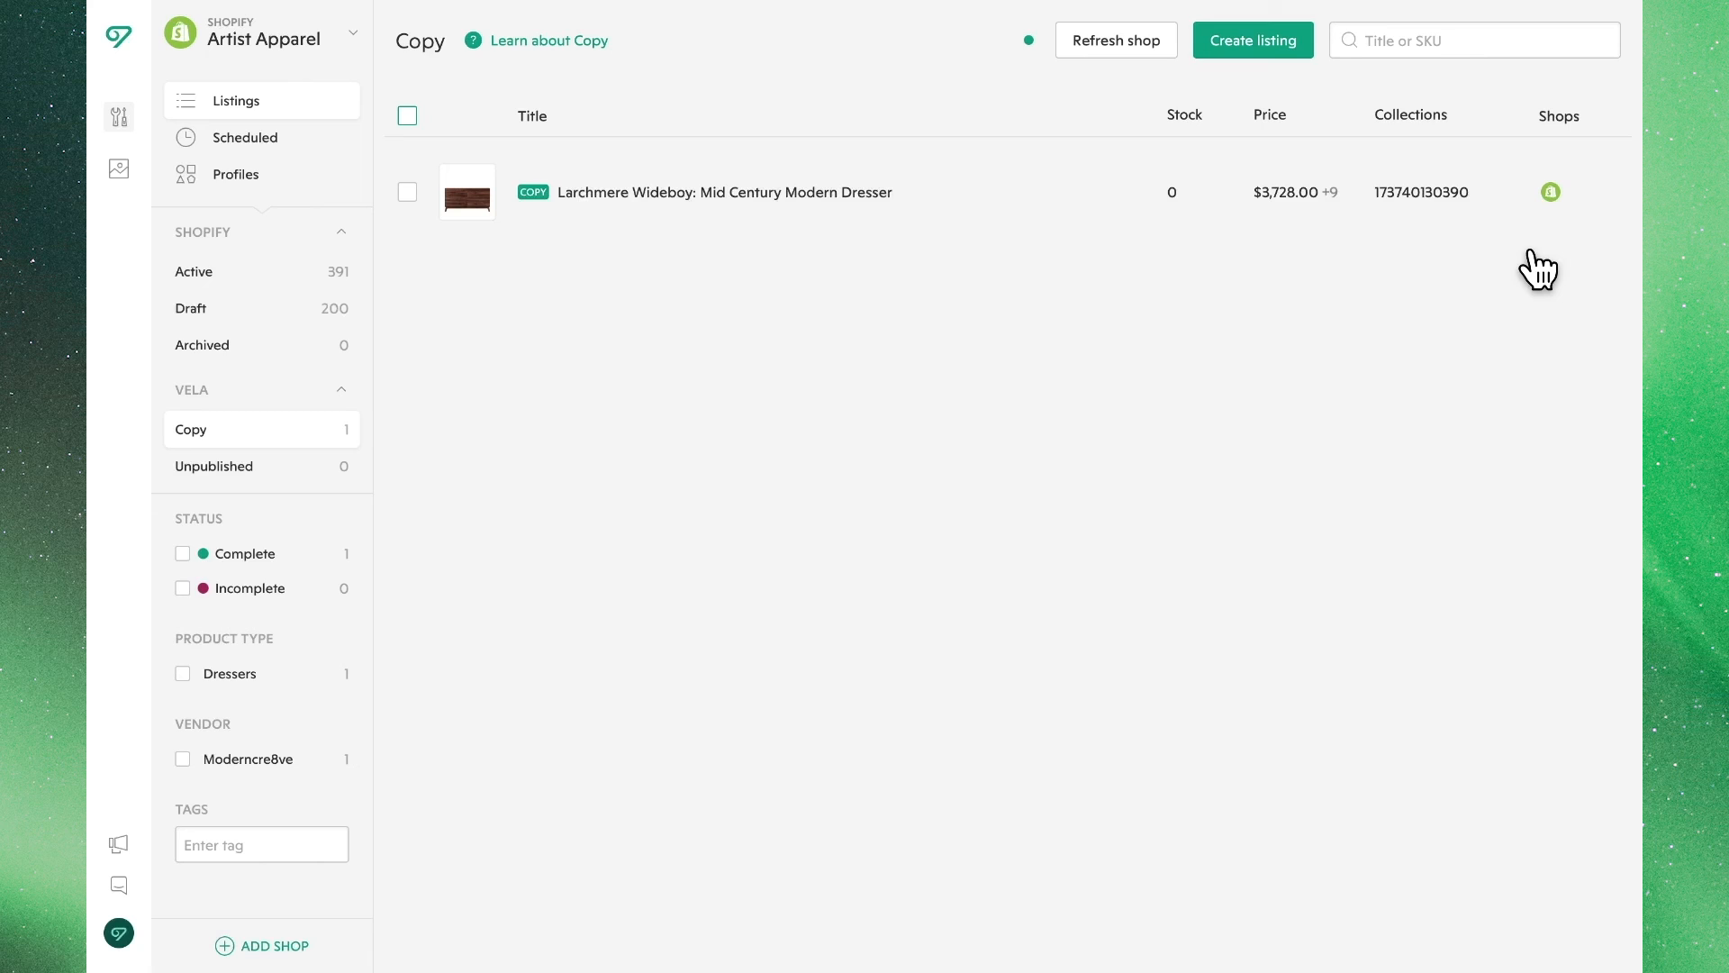
Save the copied Larchmere Wideboy dresser listing as a draft
mouse_move(1524, 223)
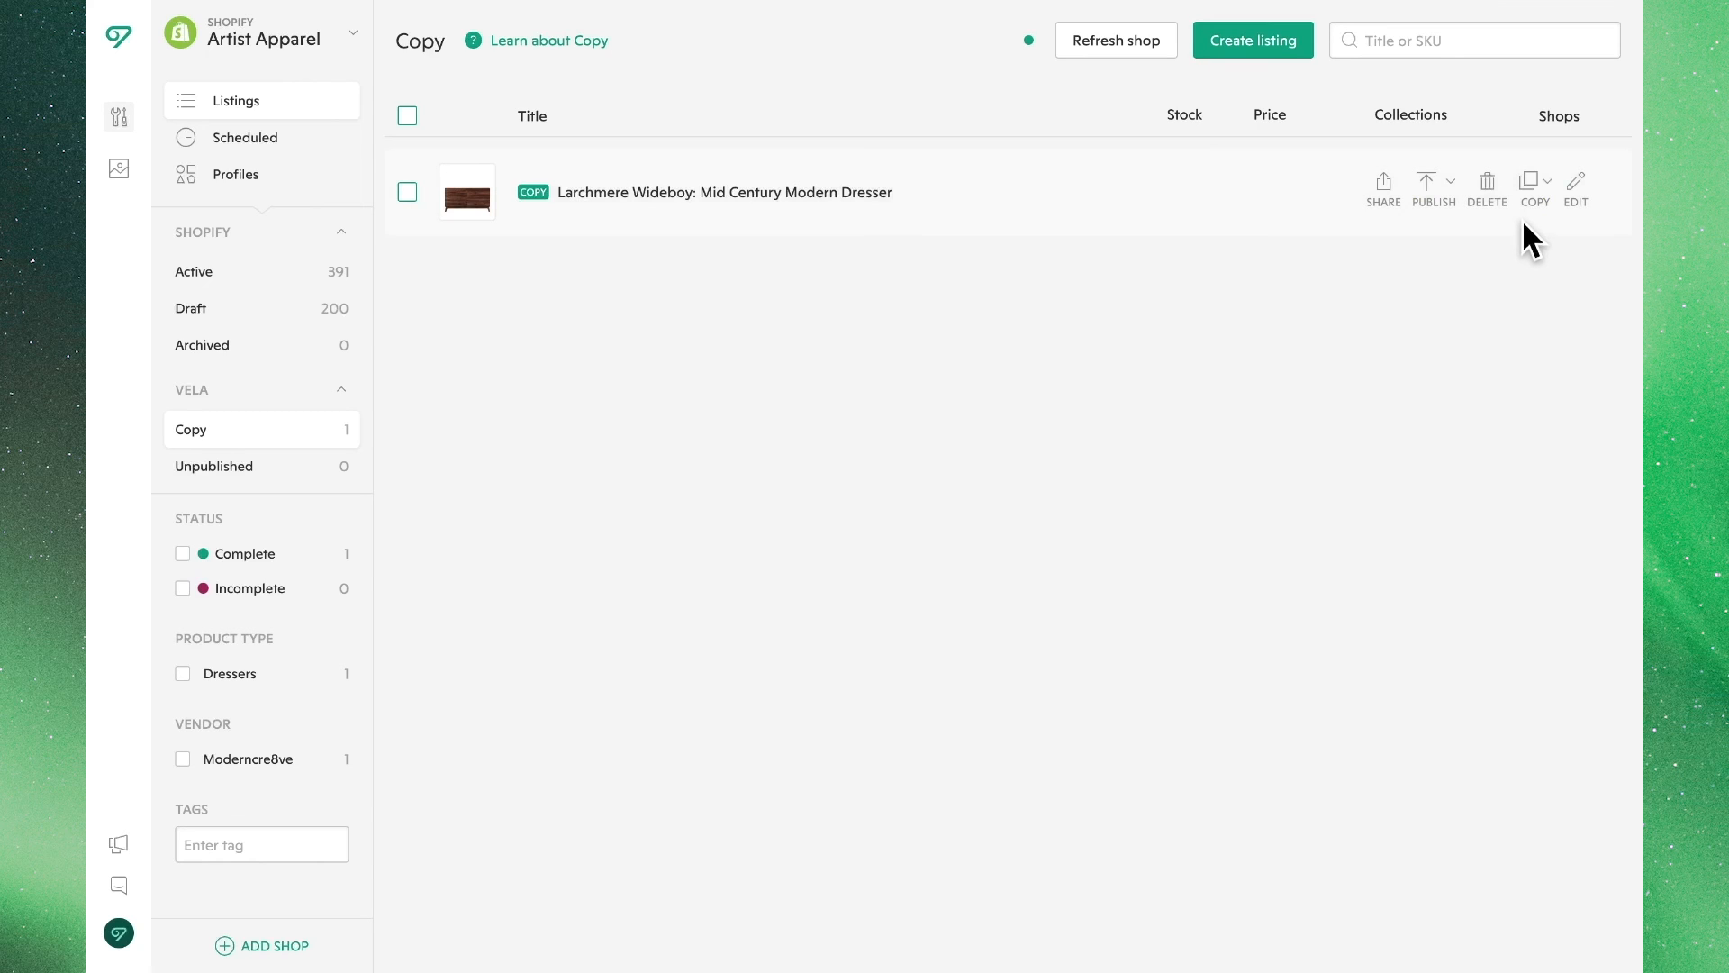
click(1456, 197)
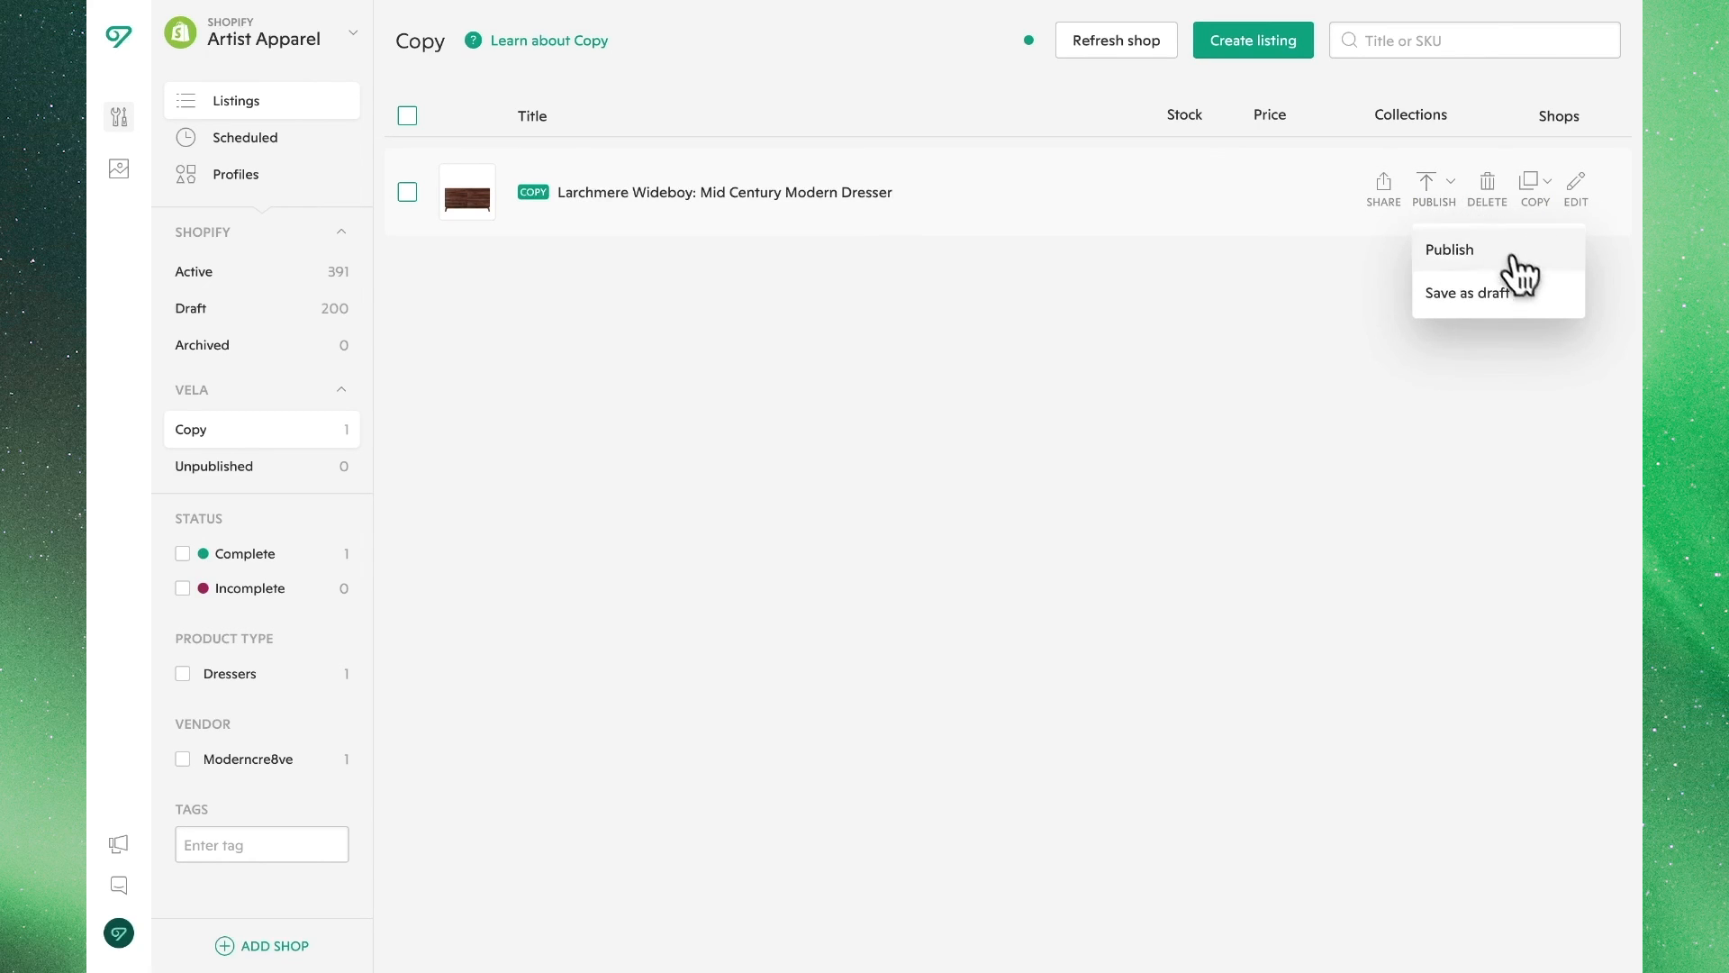
click(1531, 296)
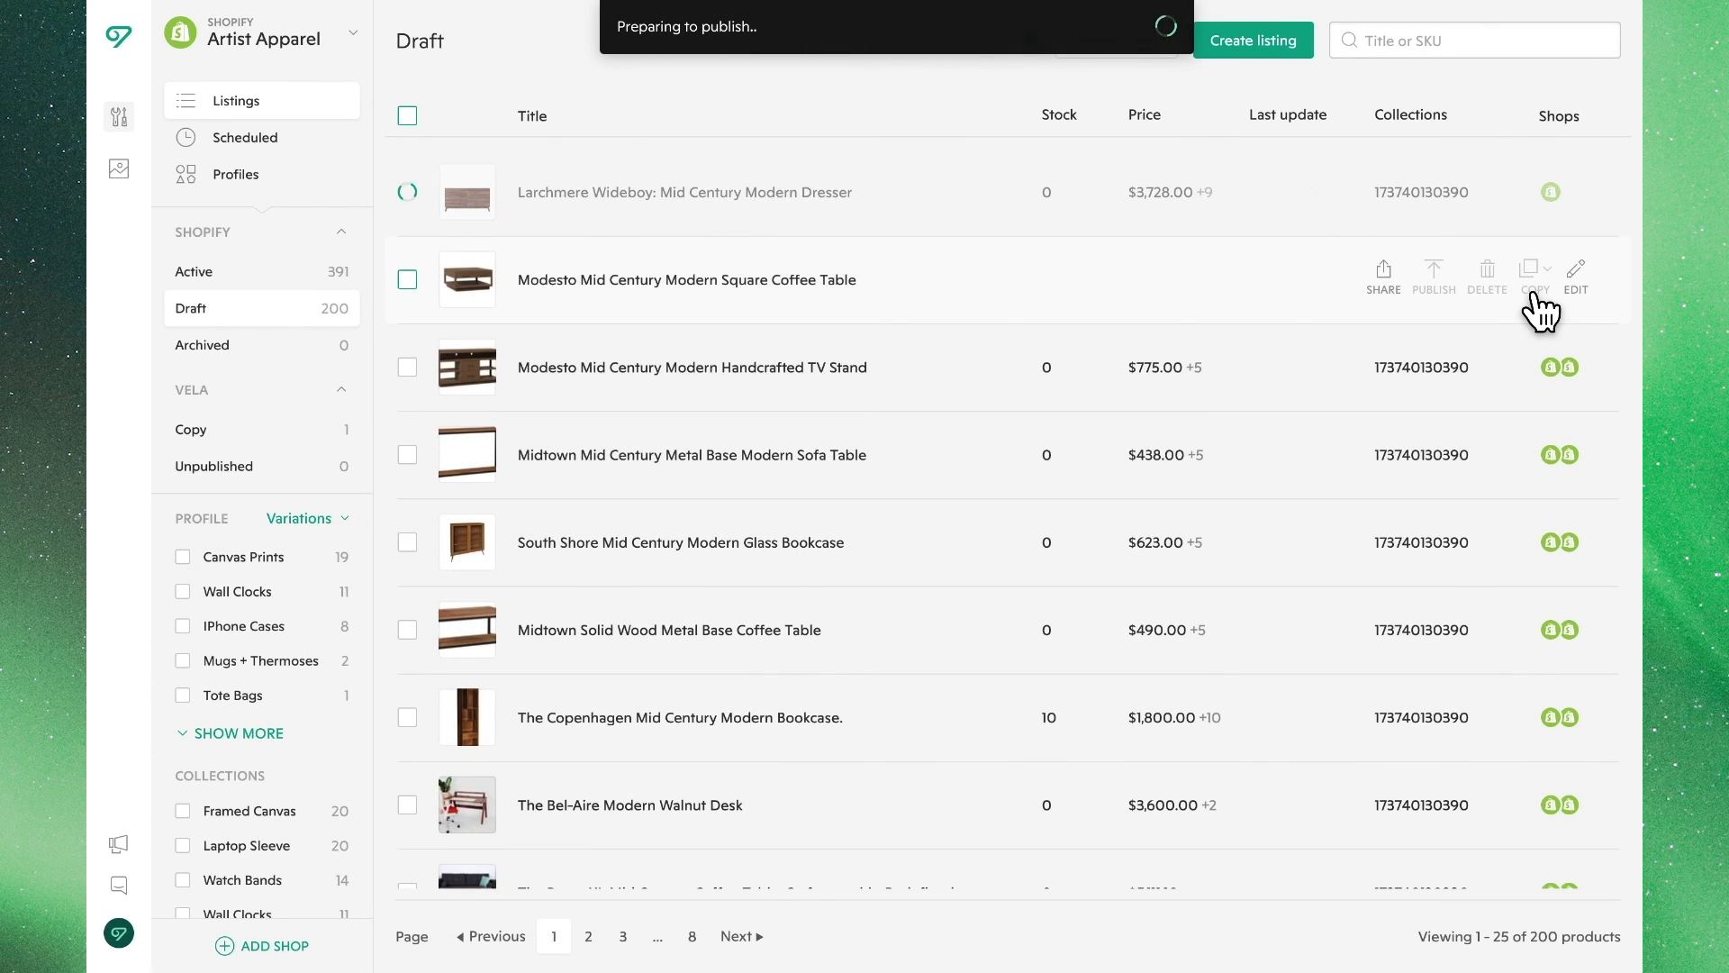